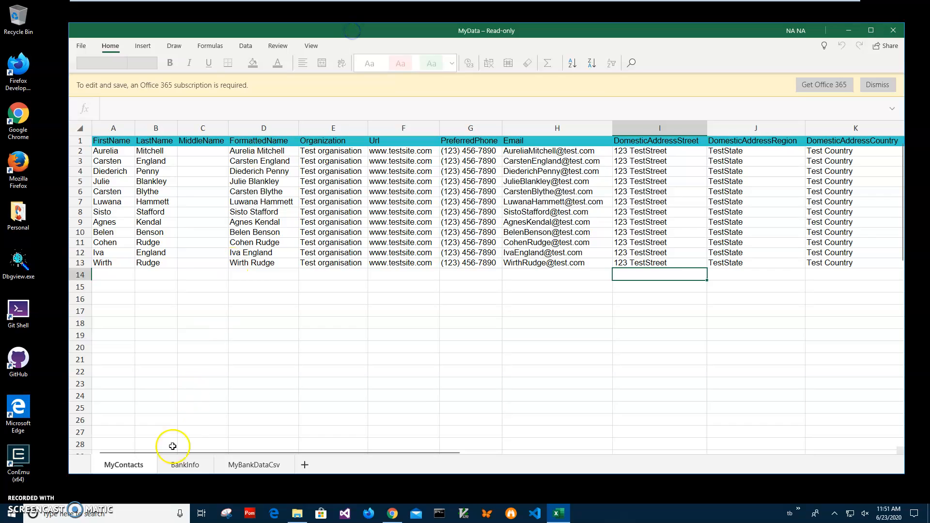
Step: Look through the MyBankDataCsv and BankInfo sheets of the MyData workbook and return to the MyContacts sheet
left_click(262, 465)
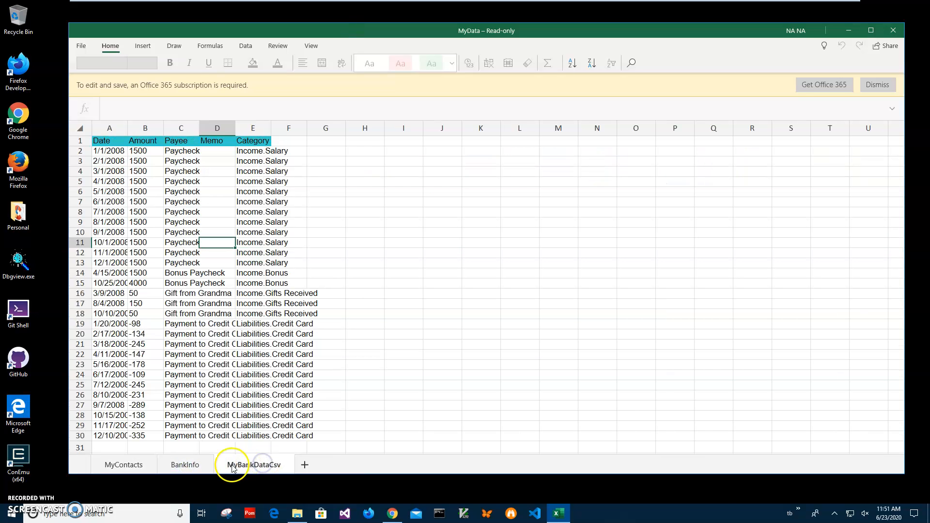
left_click(183, 464)
left_click(142, 466)
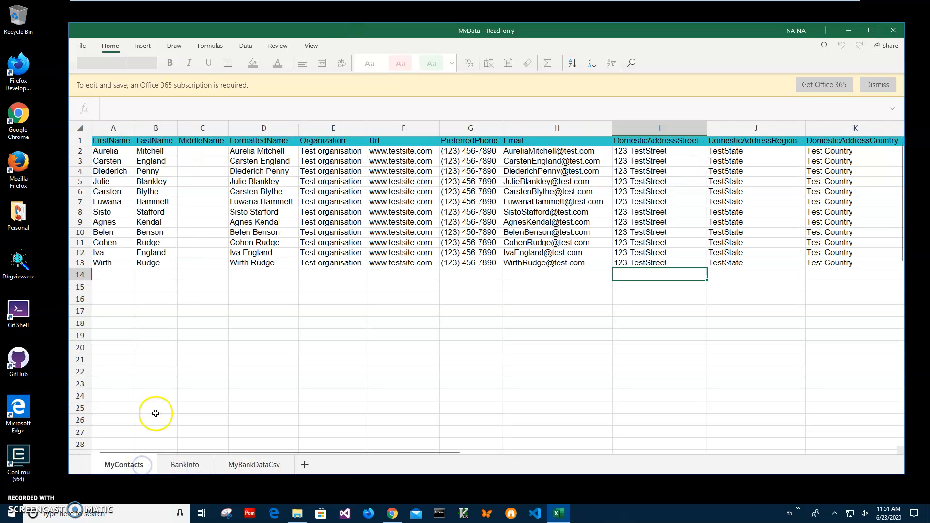
Step: Examine the name, email, URL and phone columns of the contact table on the MyContacts sheet
left_click(156, 242)
left_click(100, 149)
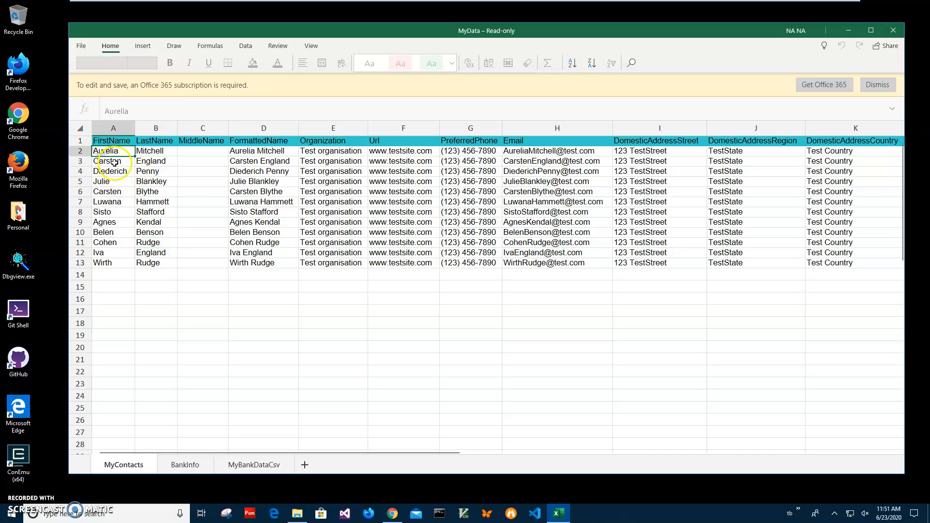
left_click(562, 184)
left_click(530, 232)
left_click(523, 262)
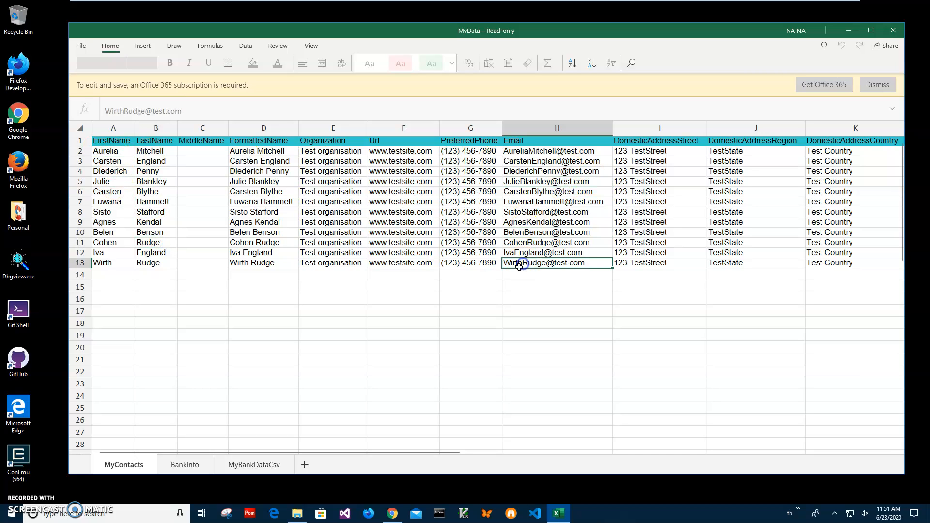
left_click(420, 262)
left_click(411, 213)
left_click(415, 182)
left_click(411, 161)
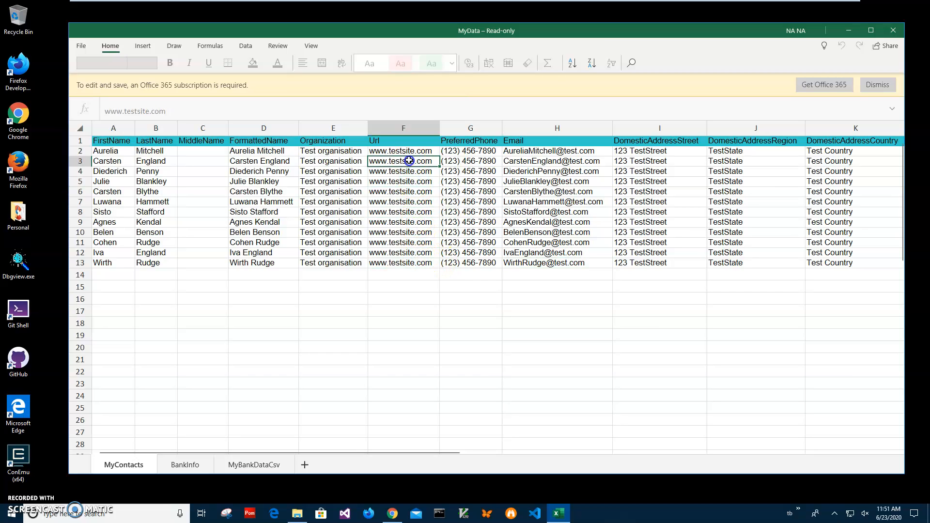
left_click(189, 183)
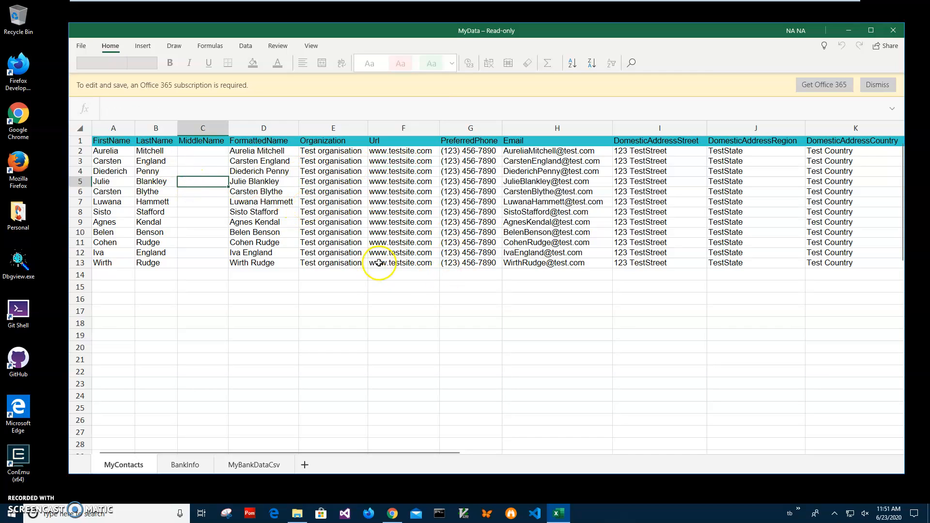
left_click(426, 288)
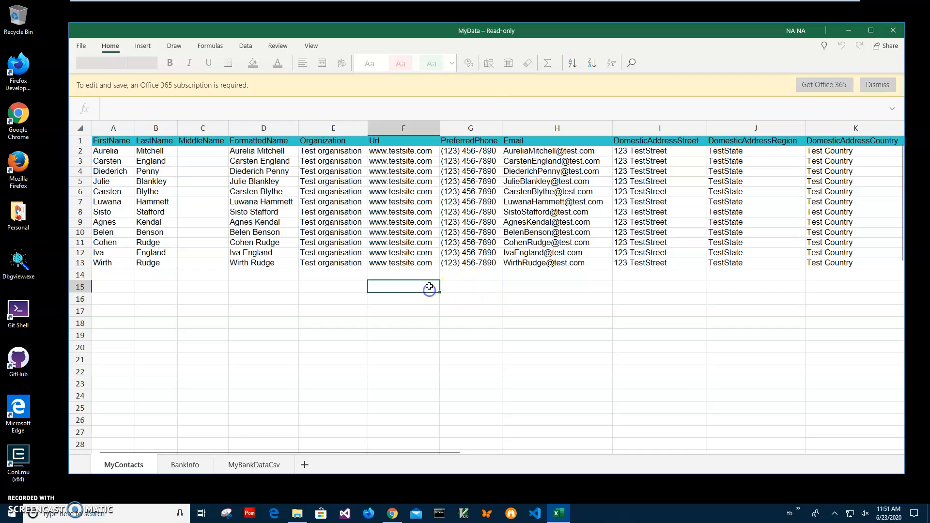
left_click(470, 264)
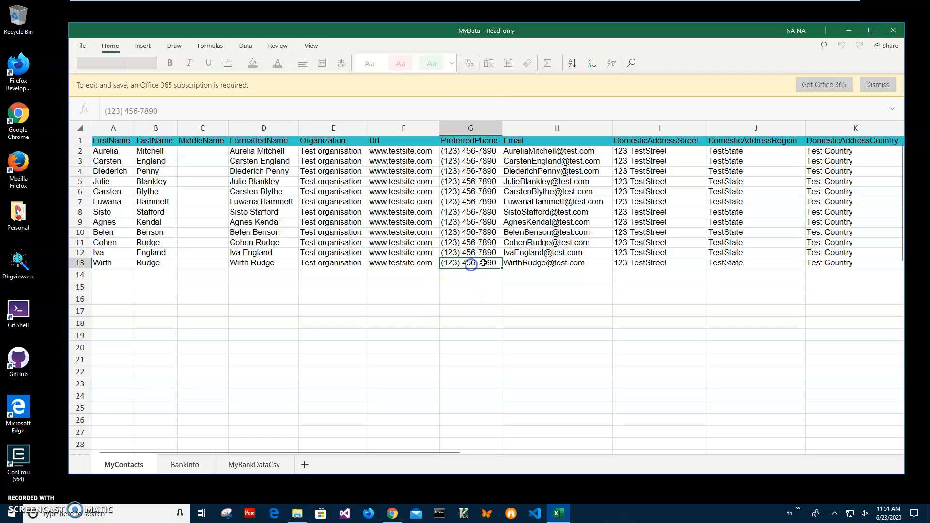
left_click(697, 259)
left_click_drag(413, 36, 409, 37)
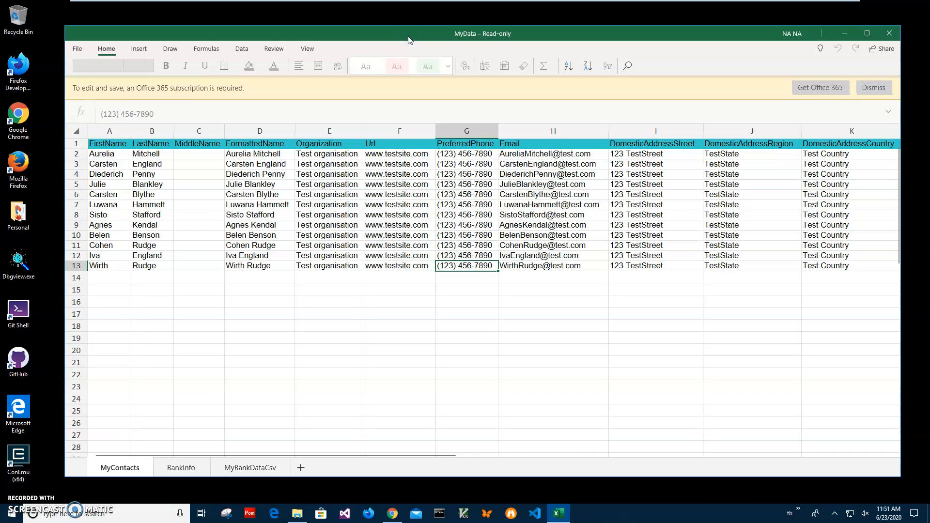
left_click_drag(411, 32, 419, 36)
Step: Switch to Chrome and search the whiterock software site for "excel table"
left_click(392, 513)
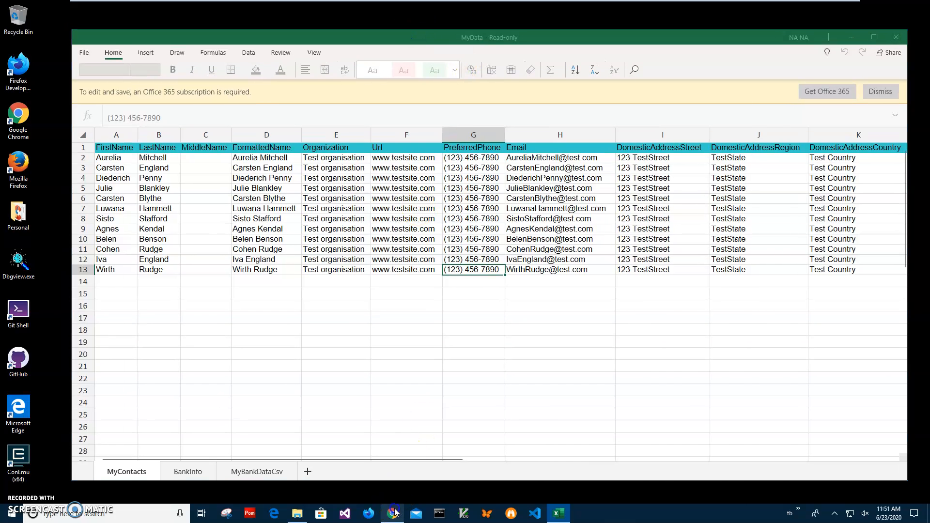
left_click_drag(341, 44, 387, 43)
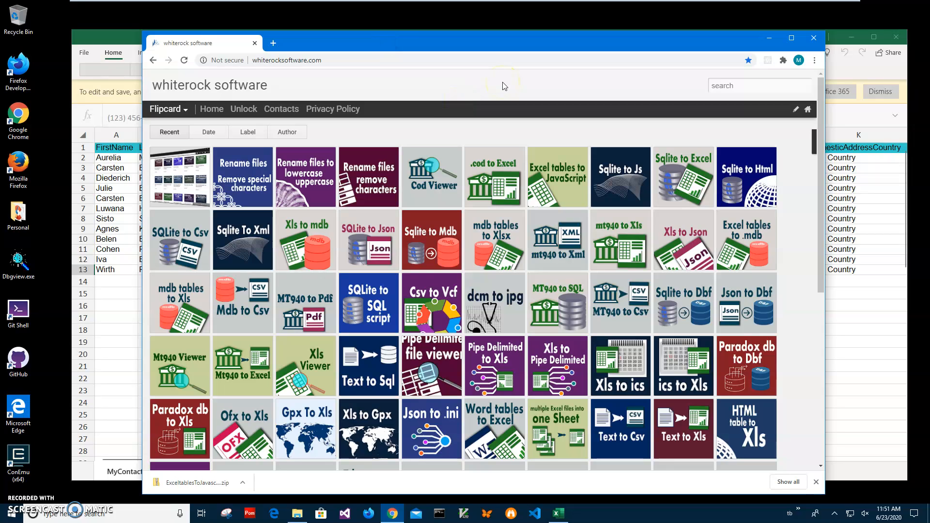
left_click(723, 84)
type("excel")
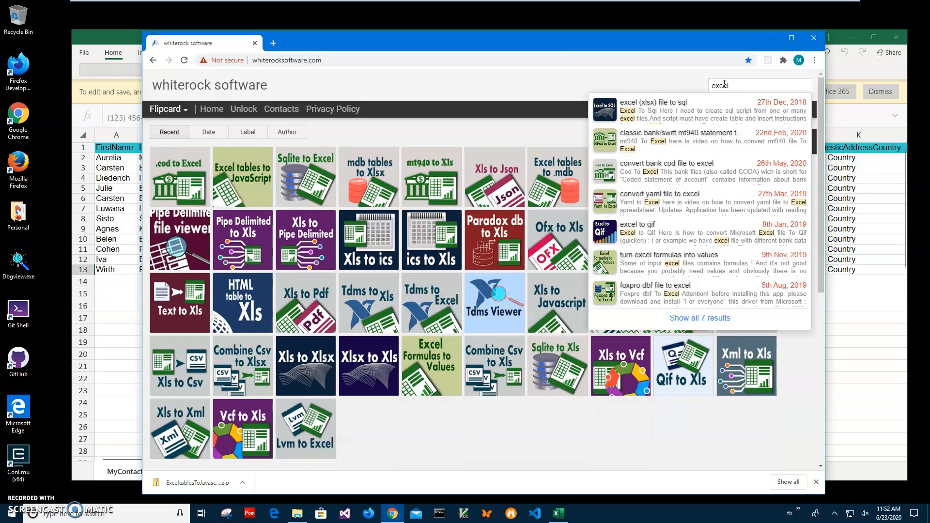
type(" ta")
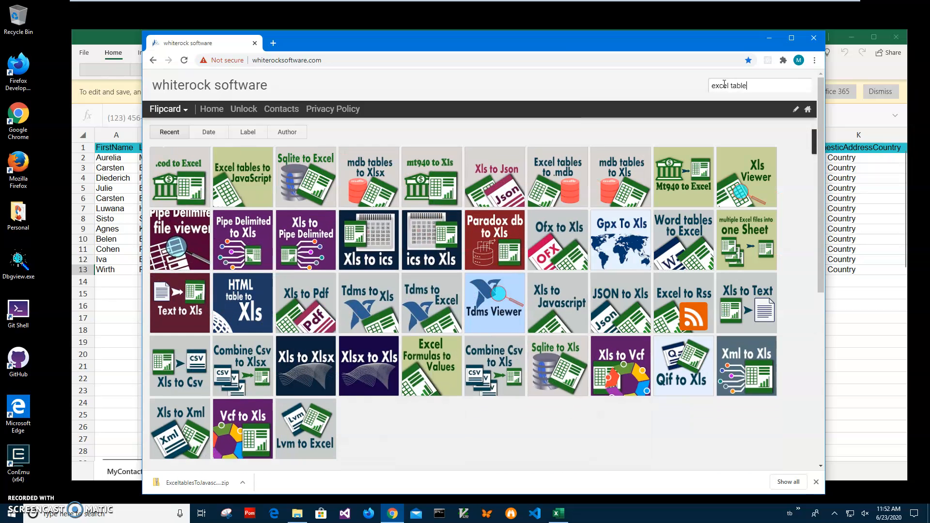
type("ble")
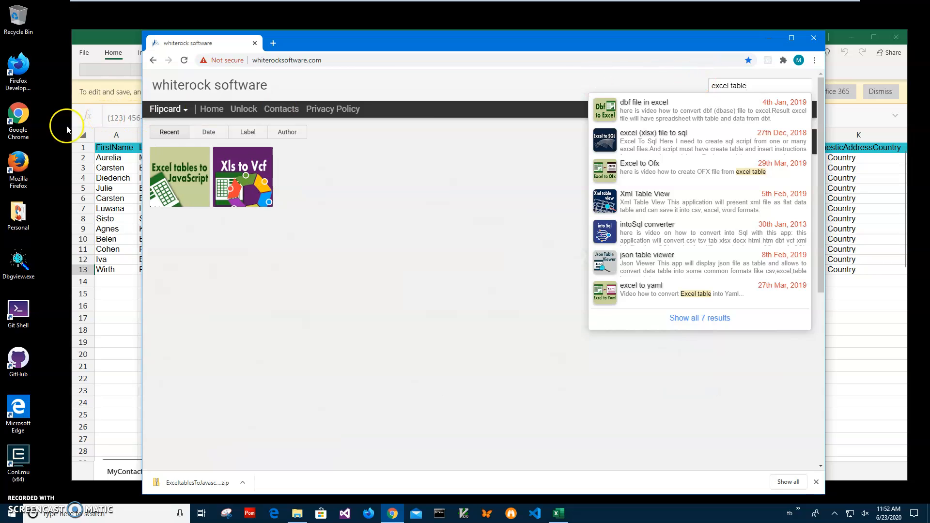
Step: Download the Excel tables to JavaScript converter from its entry and open the downloaded zip archive
left_click(184, 178)
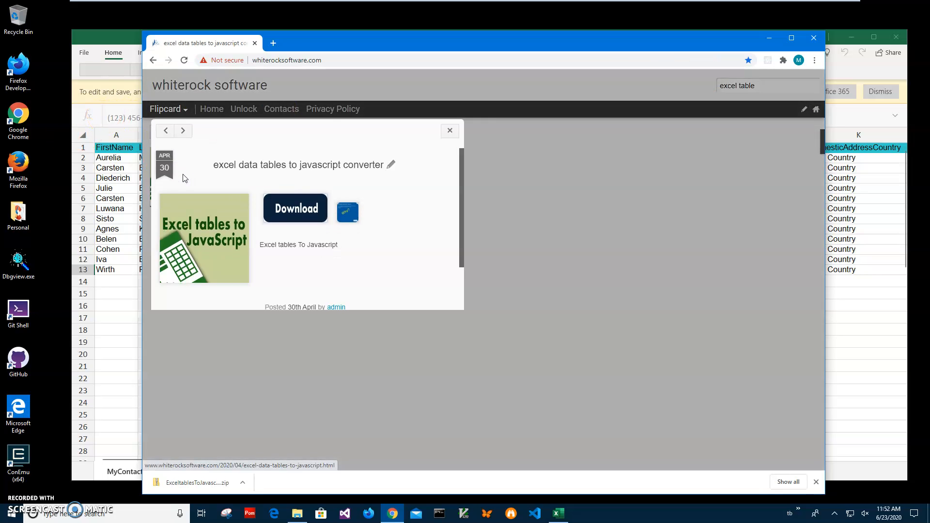
left_click(427, 184)
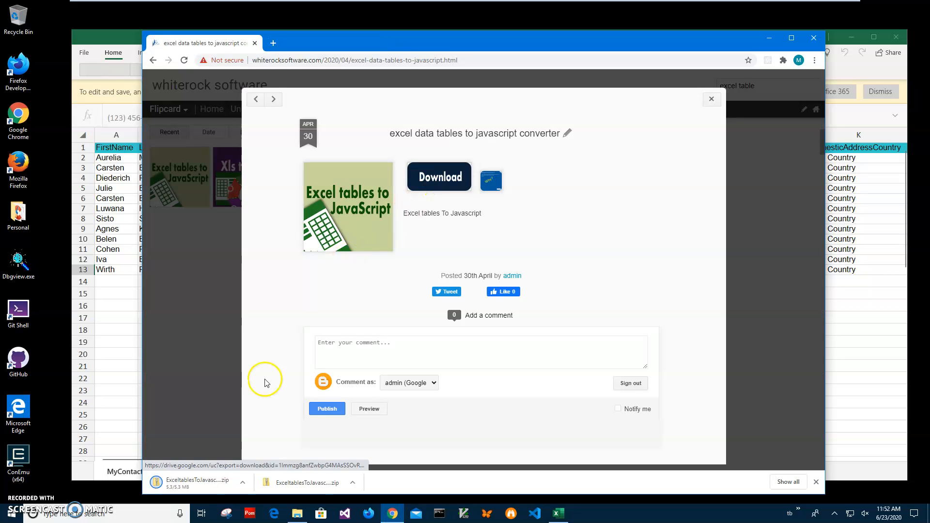
left_click(208, 485)
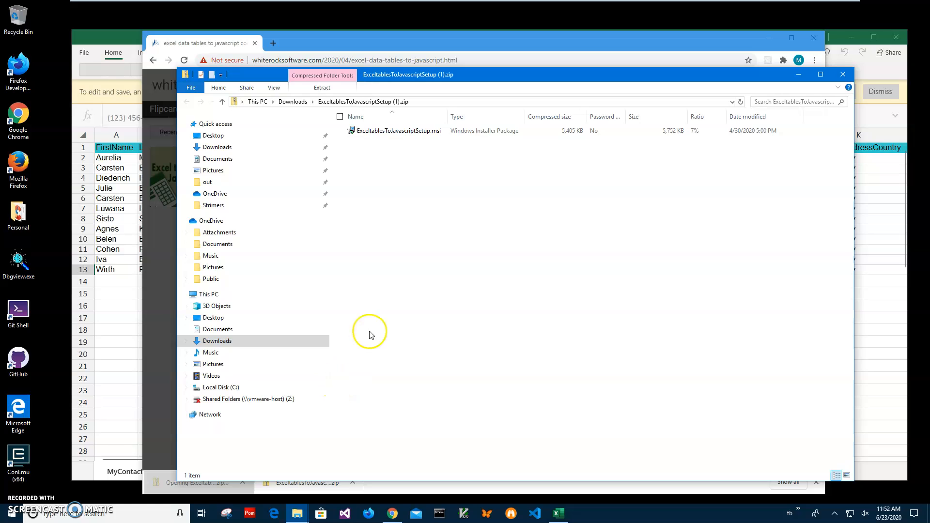
Step: Run ExceltablesToJavascriptSetup.msi from the archive, allowing it past the SmartScreen warning despite the unknown publisher
left_click(391, 132)
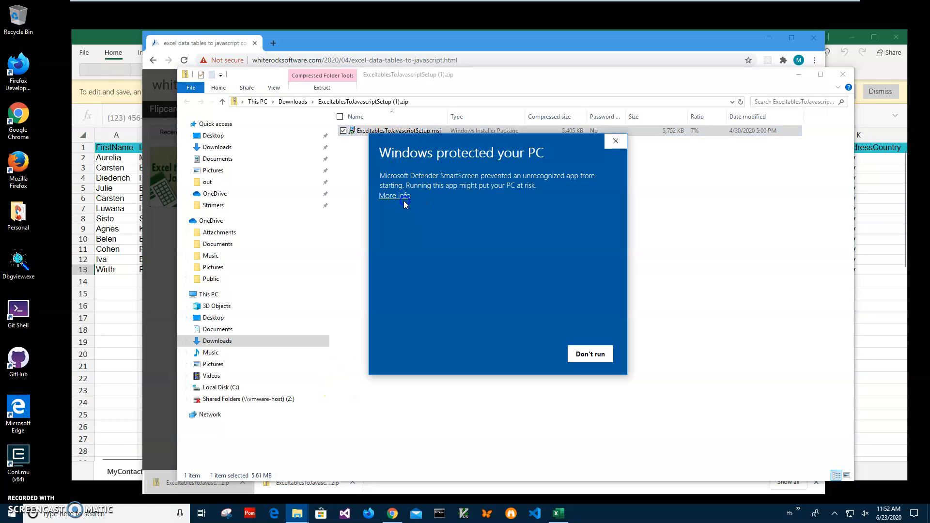
left_click(403, 197)
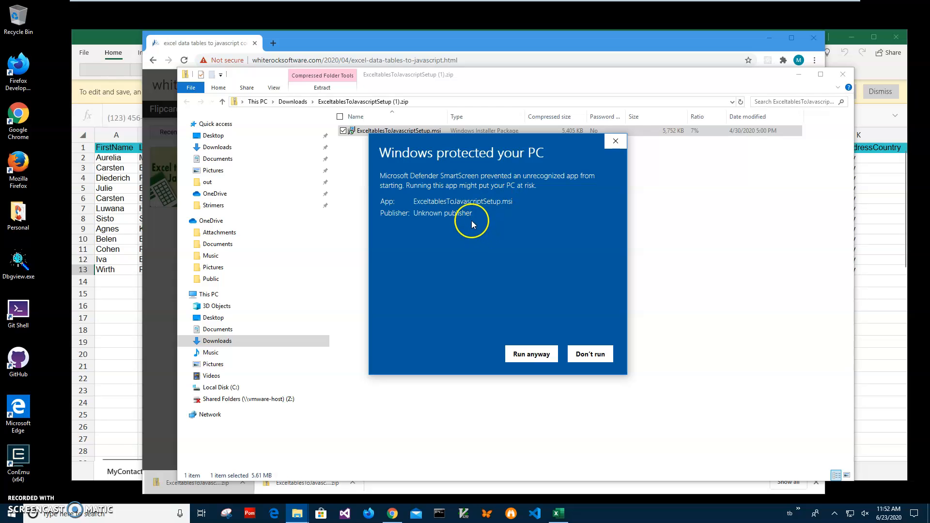
left_click_drag(476, 216, 379, 217)
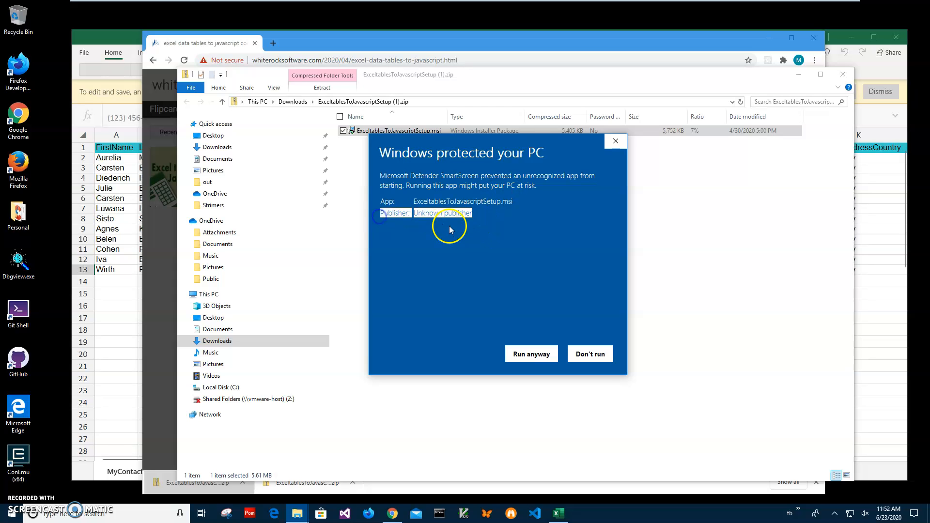
left_click(531, 354)
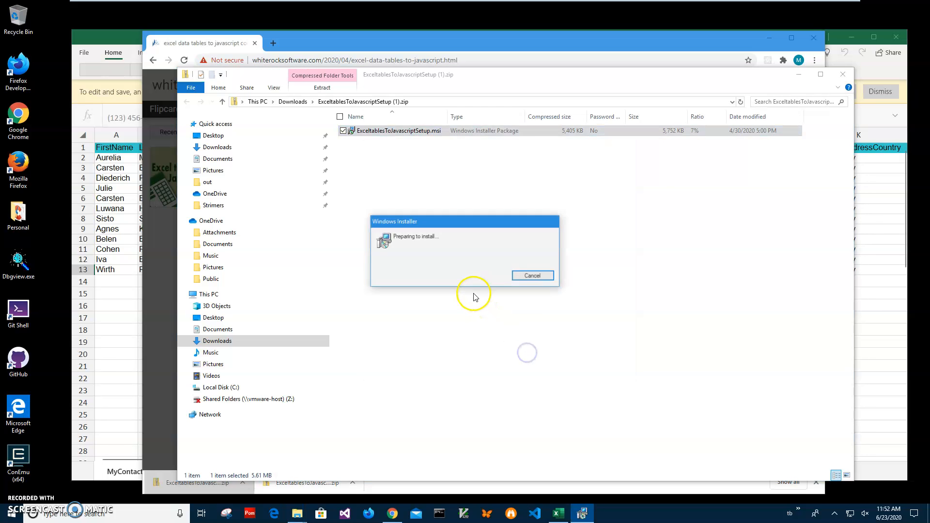
Step: Complete the ExceltablesToJavascript setup wizard and permit the installer to make changes to the device
left_click(520, 332)
left_click(520, 332)
left_click(517, 332)
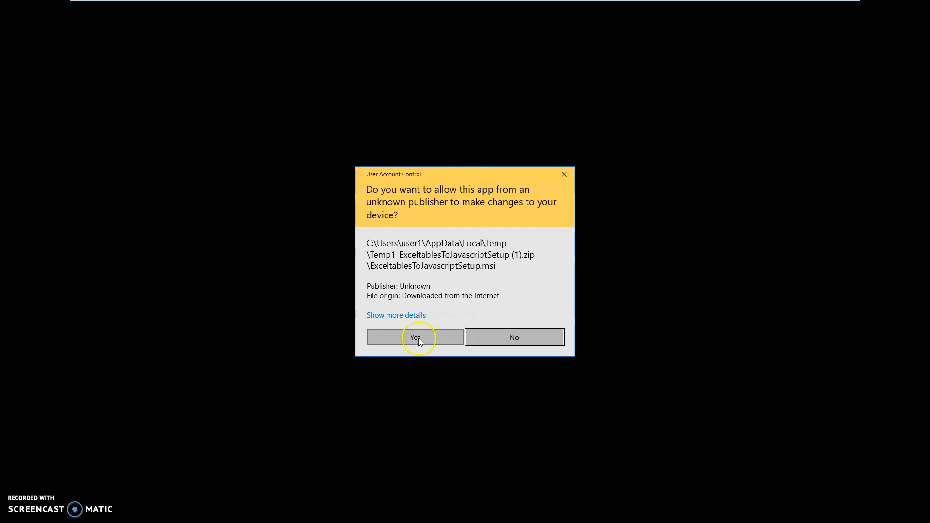
left_click(419, 338)
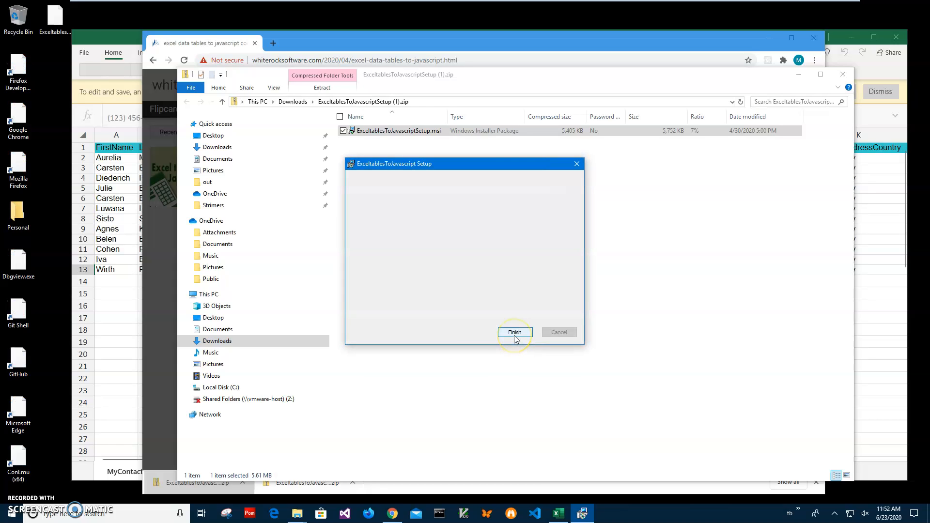
left_click(515, 332)
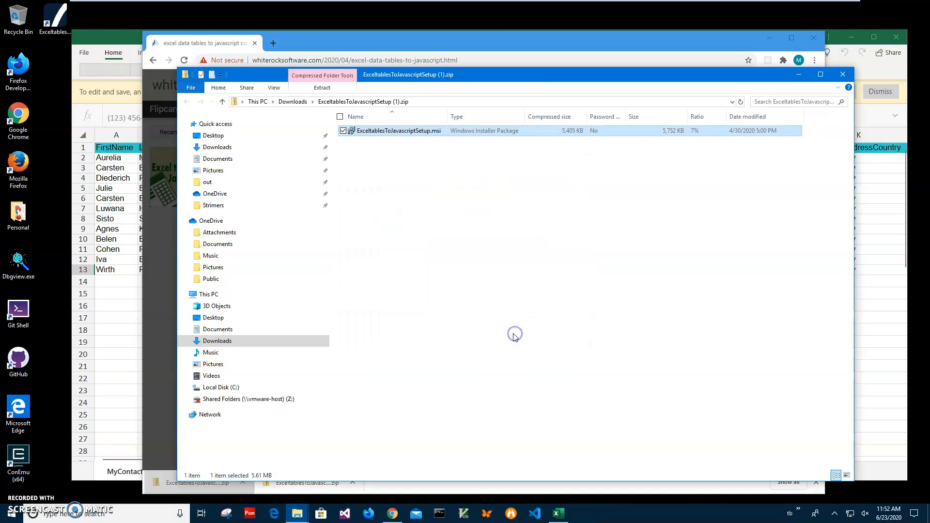
Step: Close the zip folder, Chrome, the MyData workbook and the Documents folder to clear the desktop
double_click(55, 46)
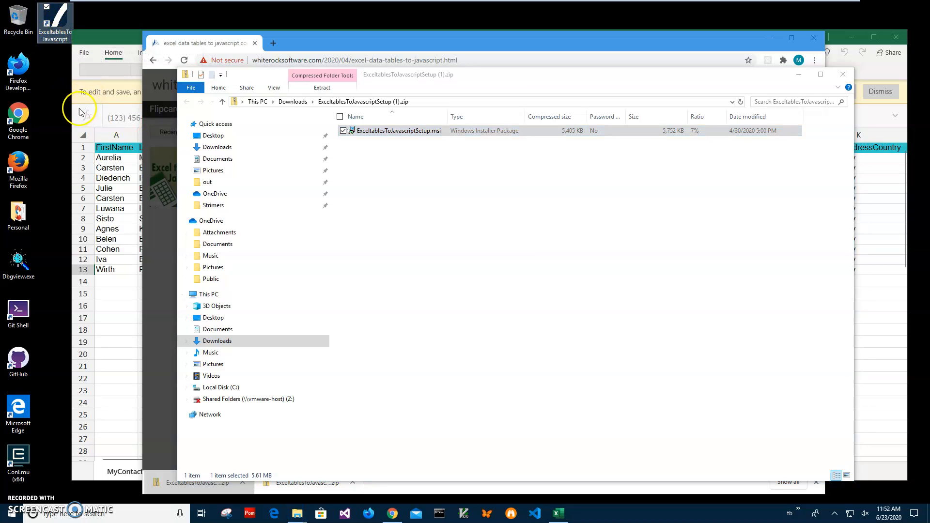
left_click(843, 74)
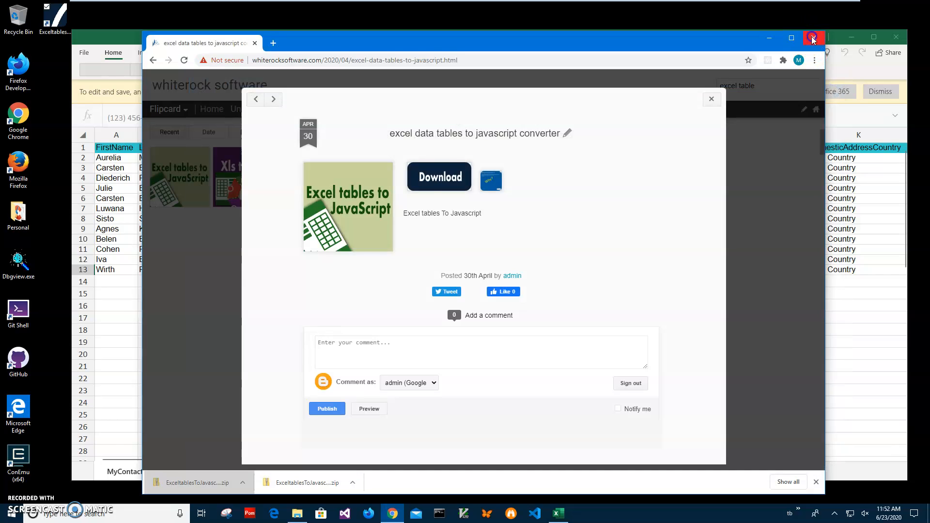
left_click(813, 37)
left_click(896, 38)
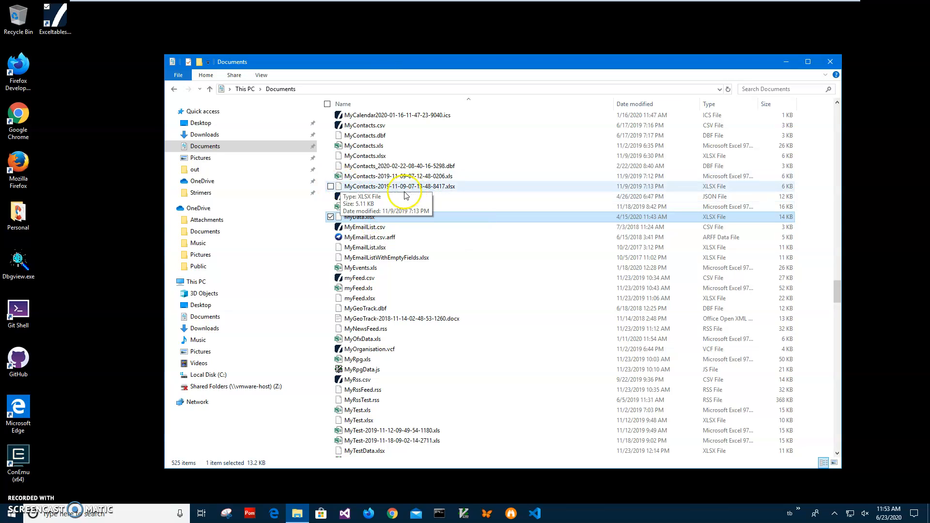
left_click(67, 34)
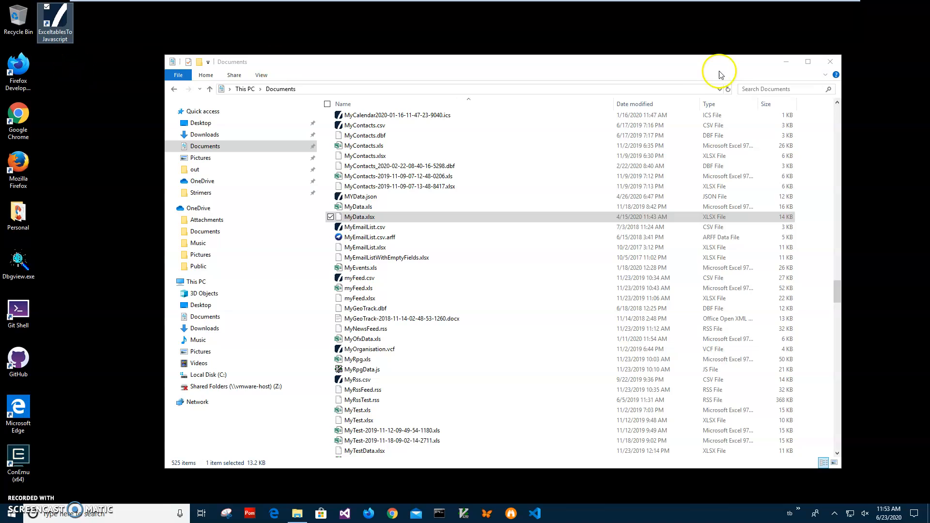
left_click(831, 62)
Step: Launch ExceltablesToJavascript from the desktop and load MyData.xlsx from the Documents folder as the input file
left_click(118, 63)
left_click(46, 33)
double_click(50, 34)
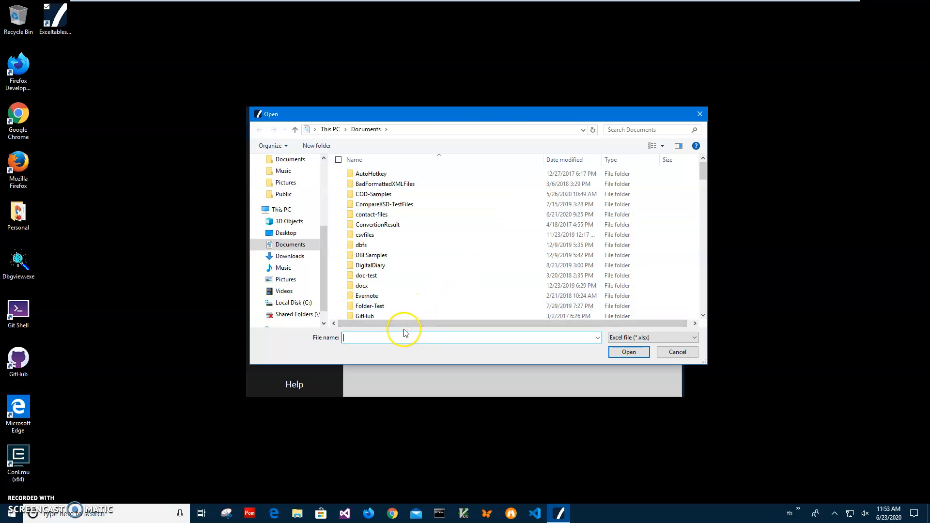
type("Myda")
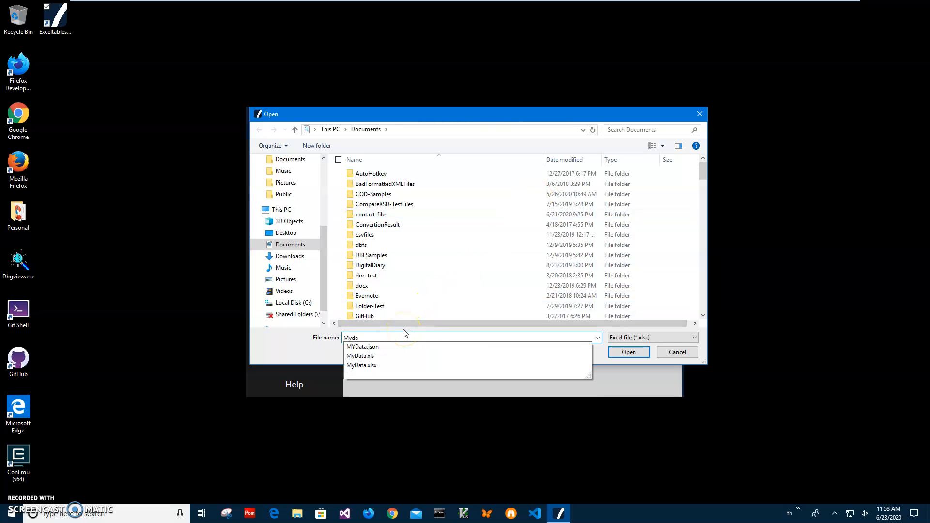
left_click(368, 364)
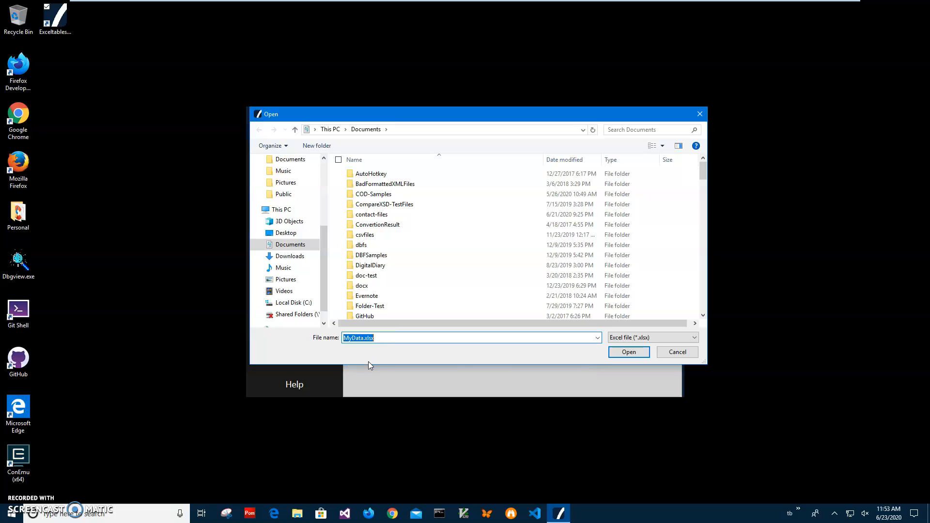
left_click(617, 354)
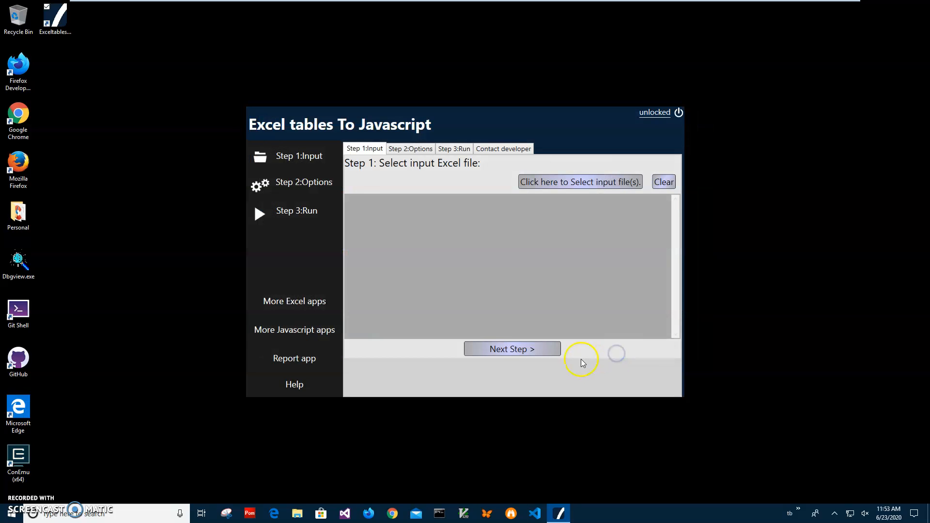
Step: Select the MyContacts table in the conversion options and proceed to the run conversion step
left_click(531, 352)
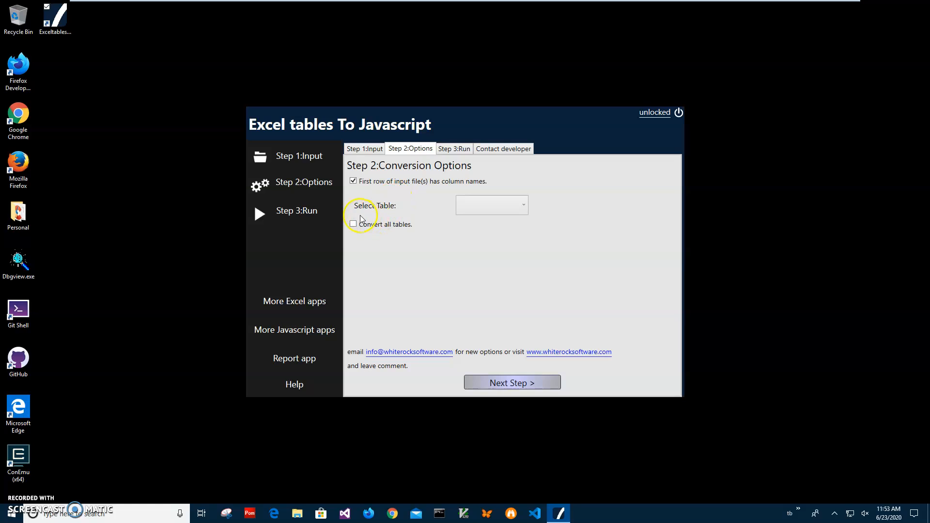
left_click(475, 214)
left_click(472, 219)
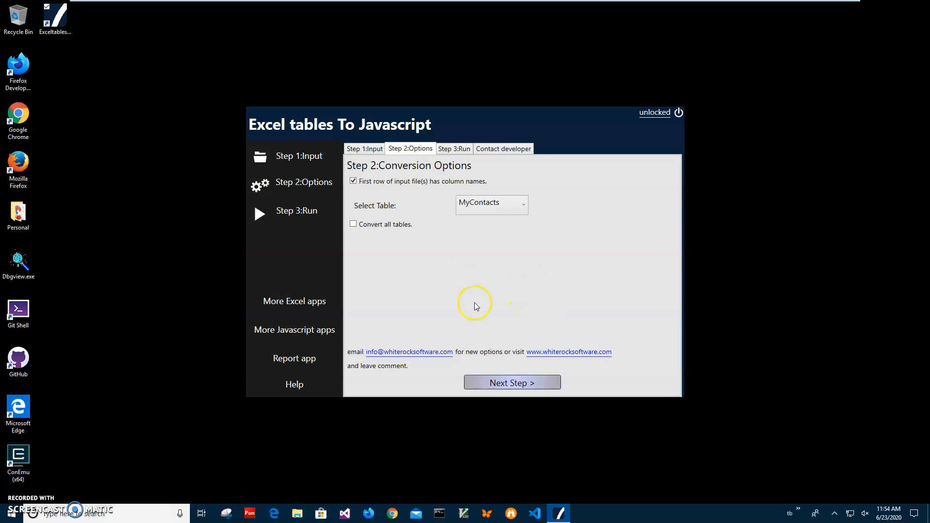
left_click(525, 384)
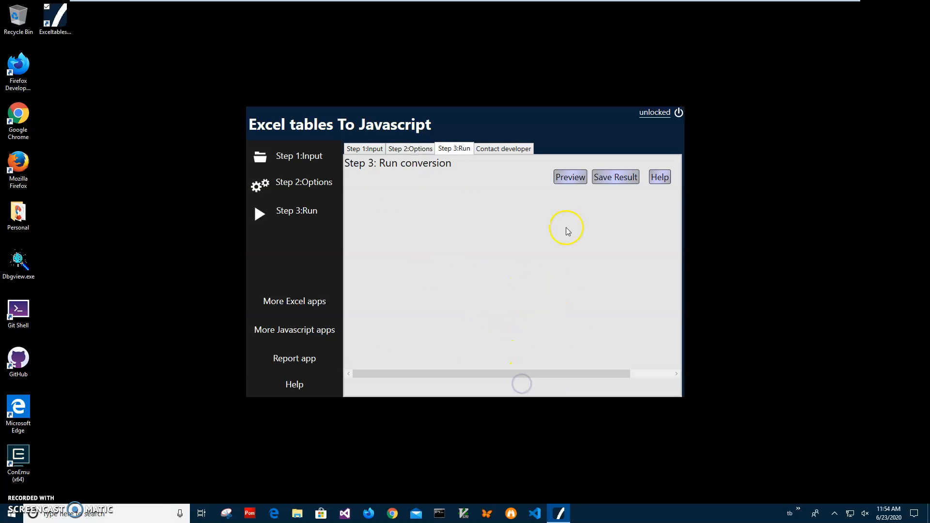
Step: Preview the converted MyContacts data and save the result as test.js in the out folder of Documents
left_click(564, 178)
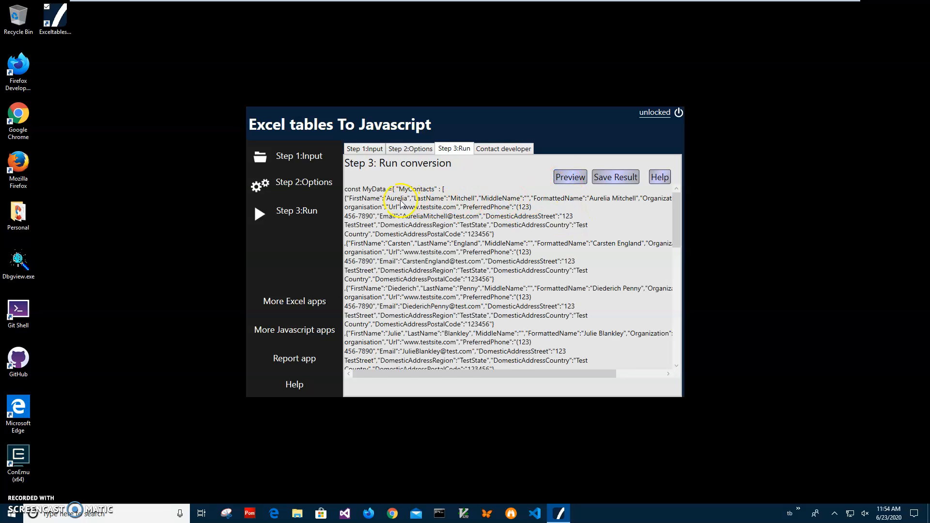
scroll(408, 230, "down", 15)
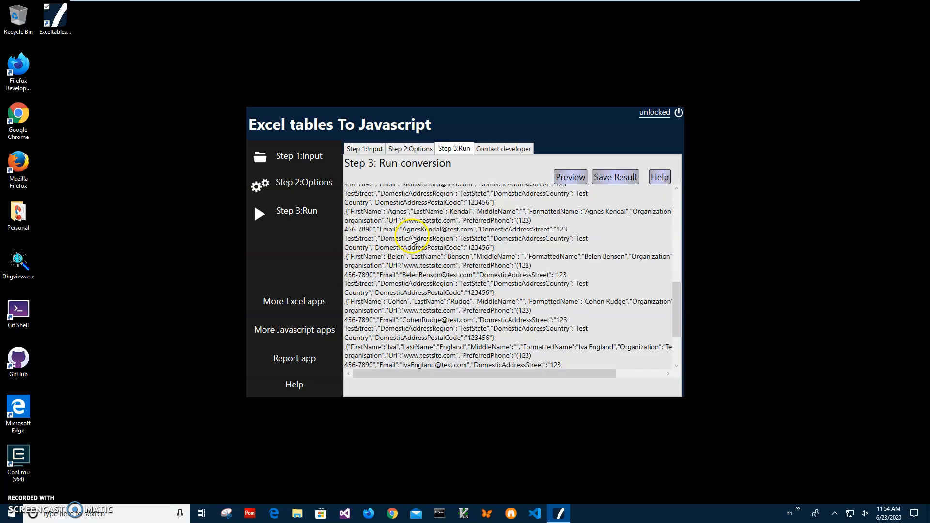
left_click(620, 178)
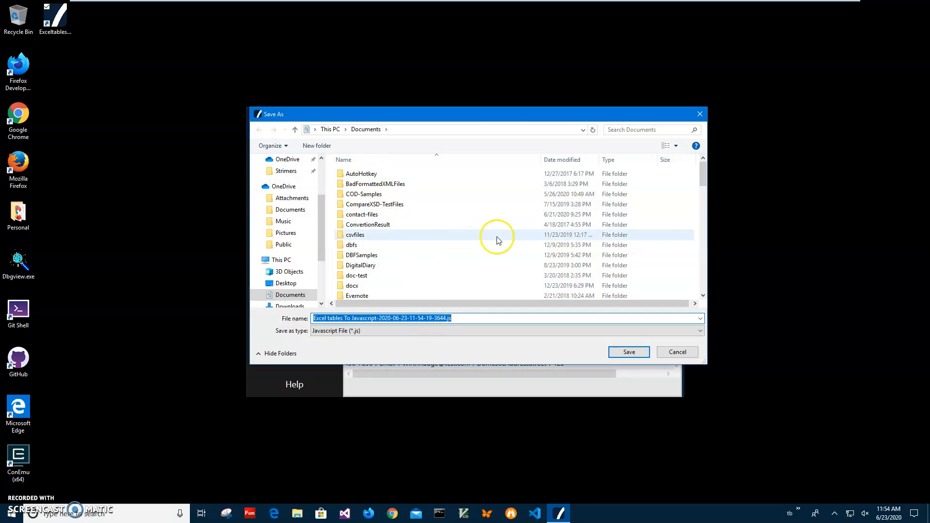
left_click_drag(704, 187, 696, 286)
mouse_move(697, 228)
left_mouse_down()
mouse_move(697, 175)
mouse_move(694, 233)
left_mouse_up()
left_click(360, 273)
double_click(360, 273)
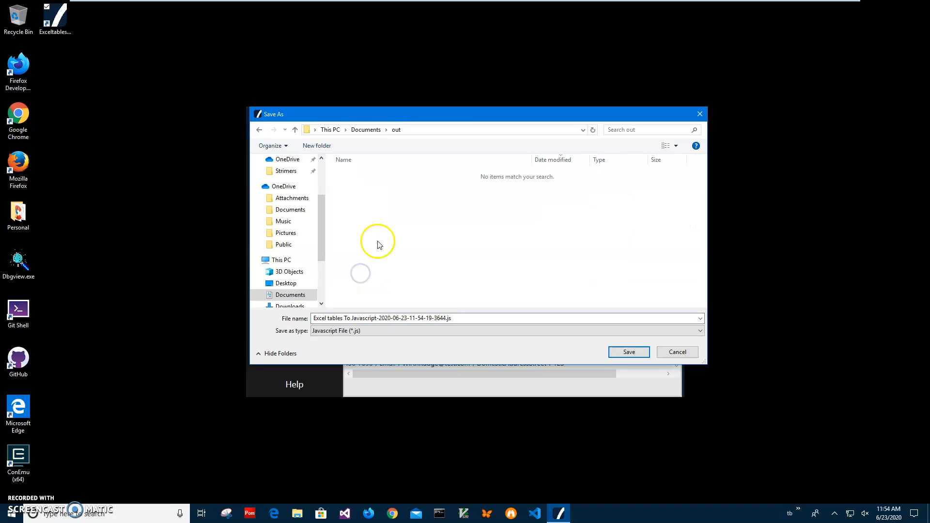
left_click(444, 319)
left_click(445, 318)
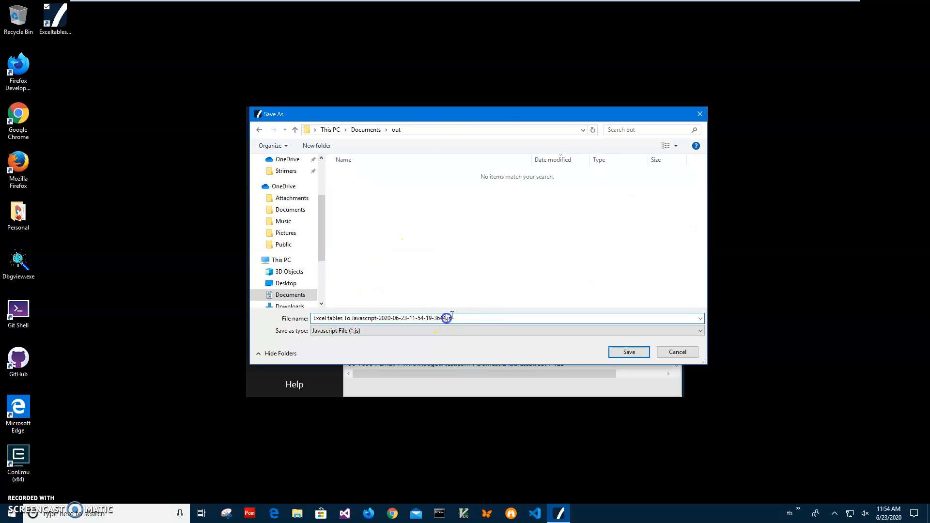
key("shift+Home")
type("te")
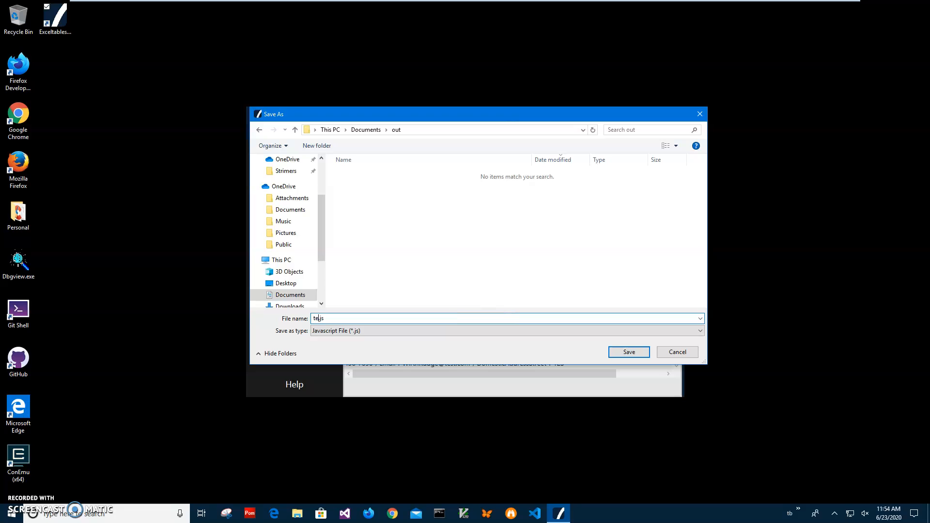
left_click(631, 351)
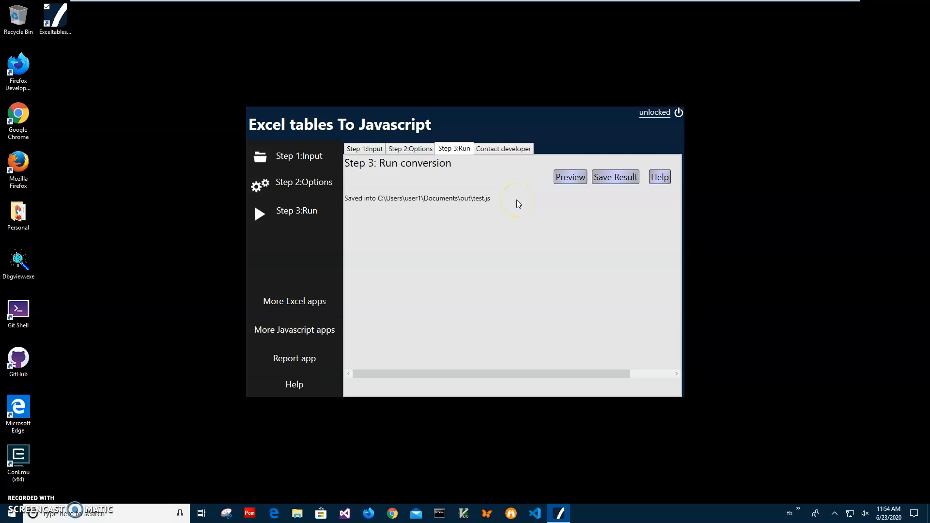
Step: Close the converter and open the out folder of Documents in File Explorer
left_click(679, 113)
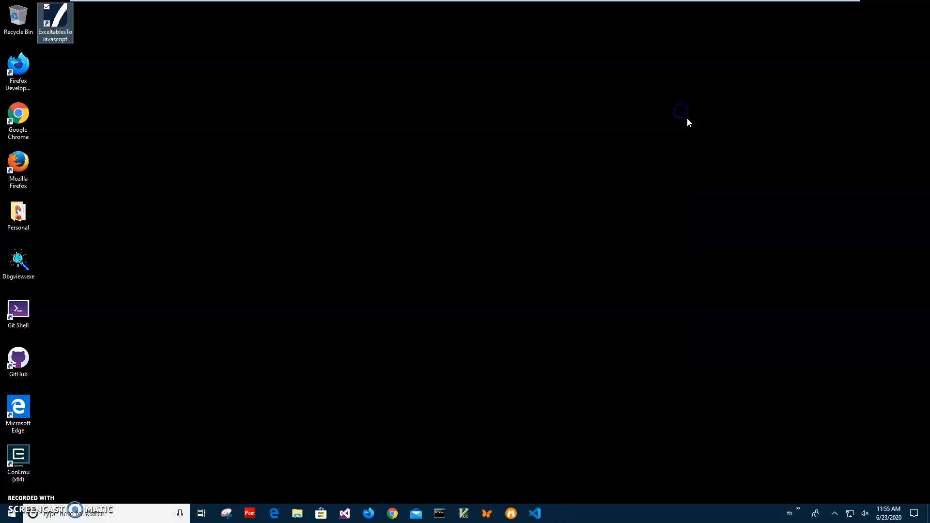
left_click(298, 512)
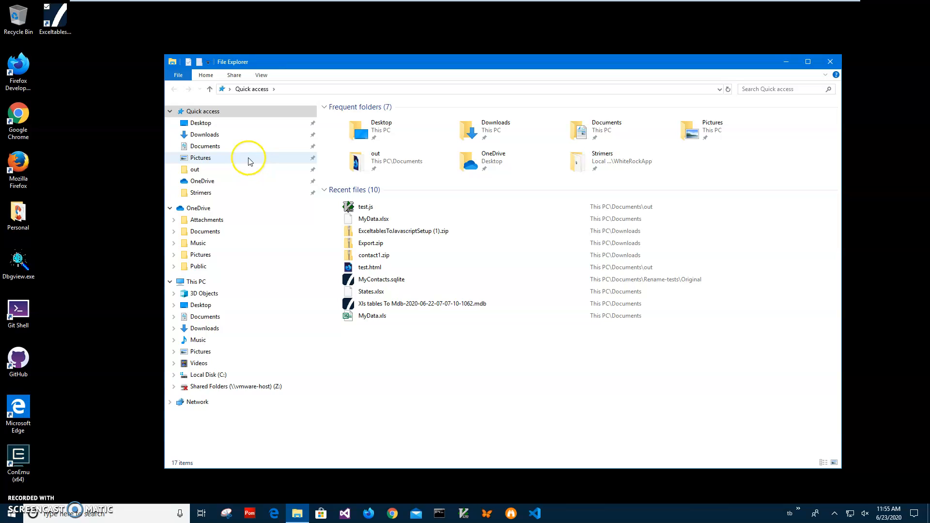
left_click(222, 149)
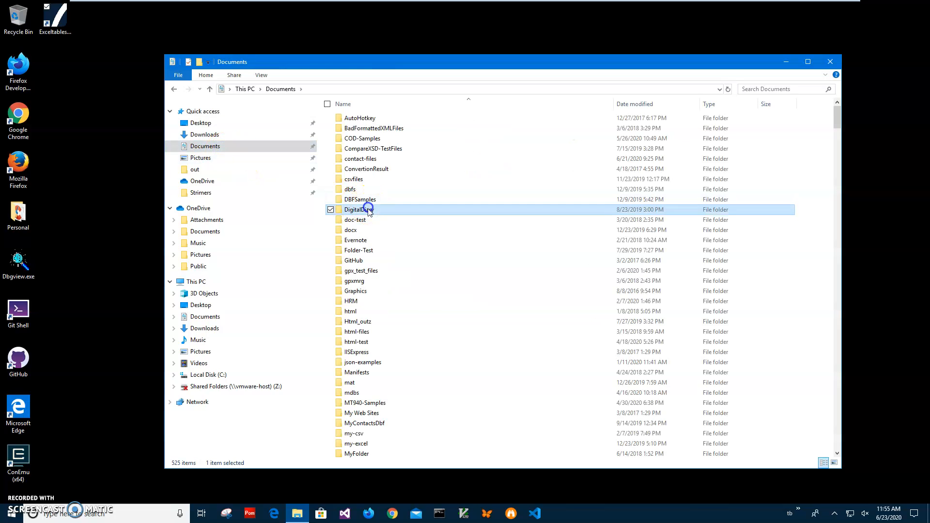
scroll(374, 310, "down", 10)
left_click(375, 319)
scroll(374, 319, "down", 1)
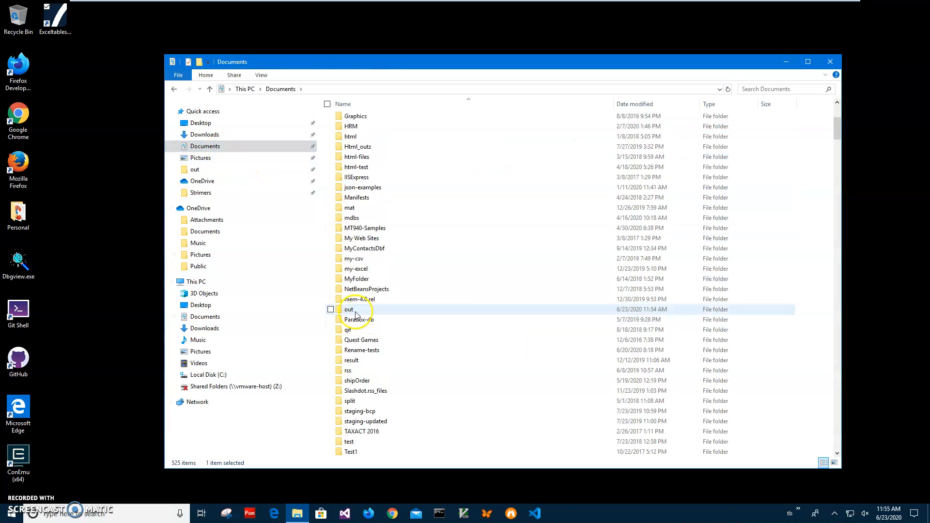
double_click(368, 309)
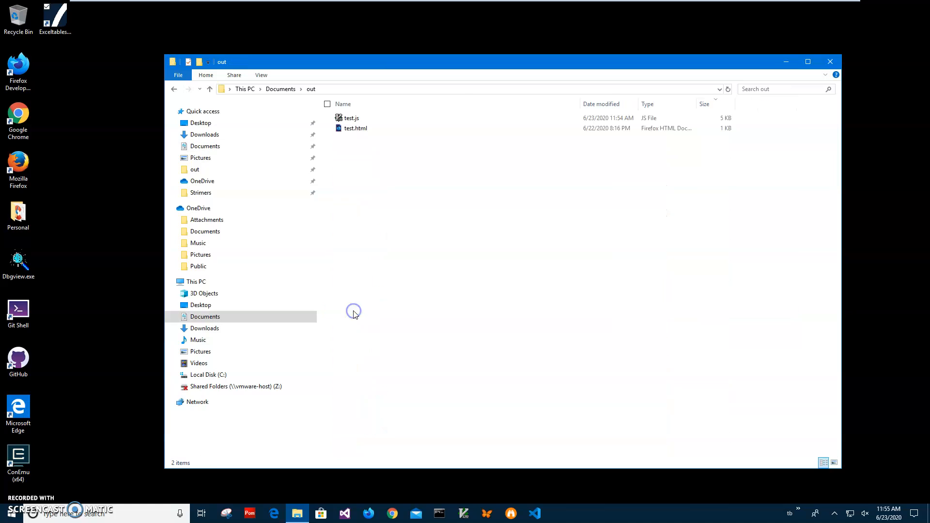
Step: Open test.js from the out folder in Notepad
left_click(353, 129)
left_click(350, 121)
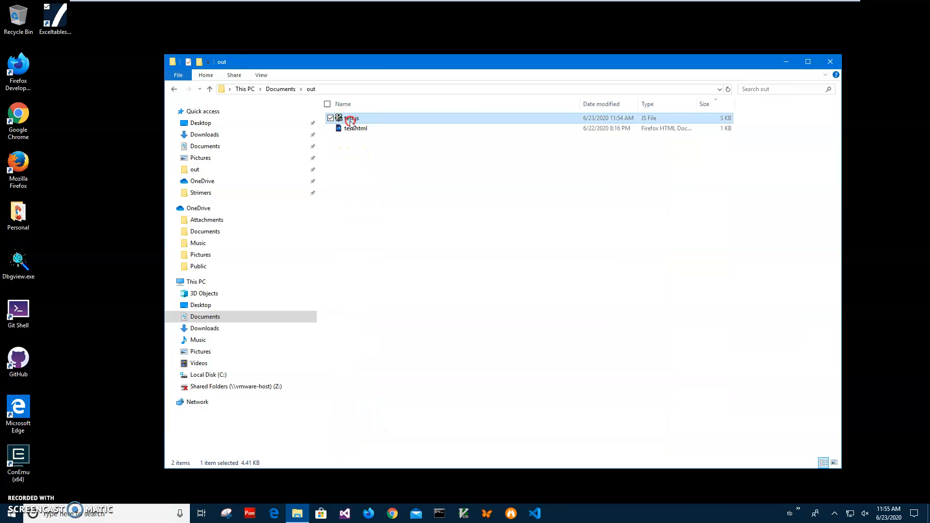
right_click(350, 121)
mouse_move(312, 184)
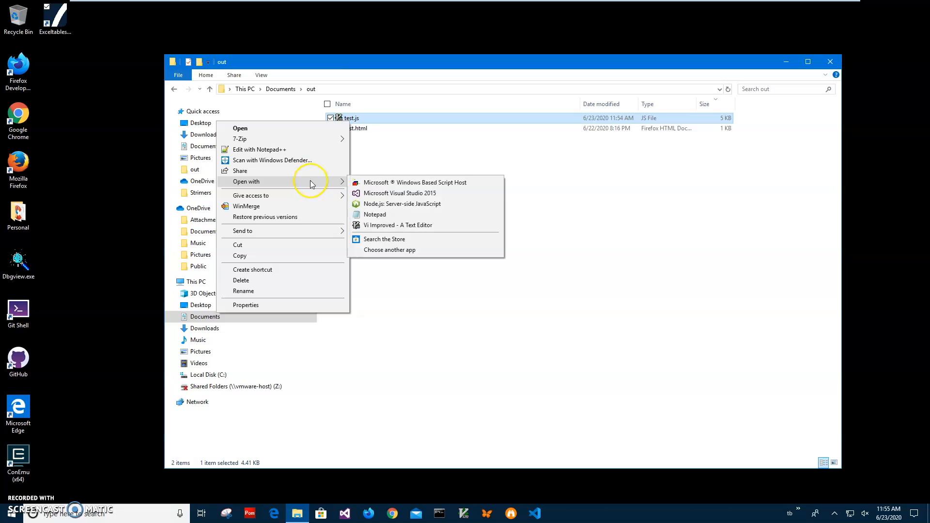
left_click(374, 214)
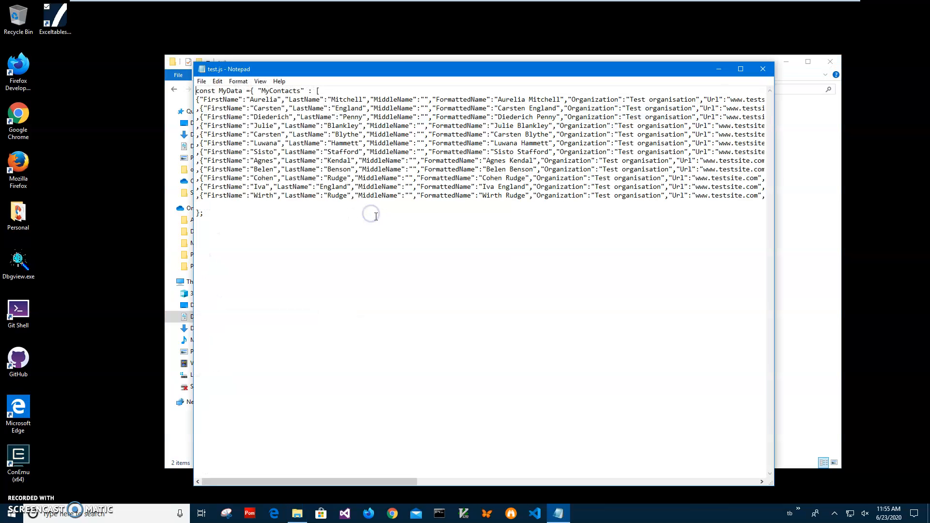
Step: Examine the MyContacts records and their fields across the full line width of test.js, and close Notepad
left_click_drag(347, 481, 695, 476)
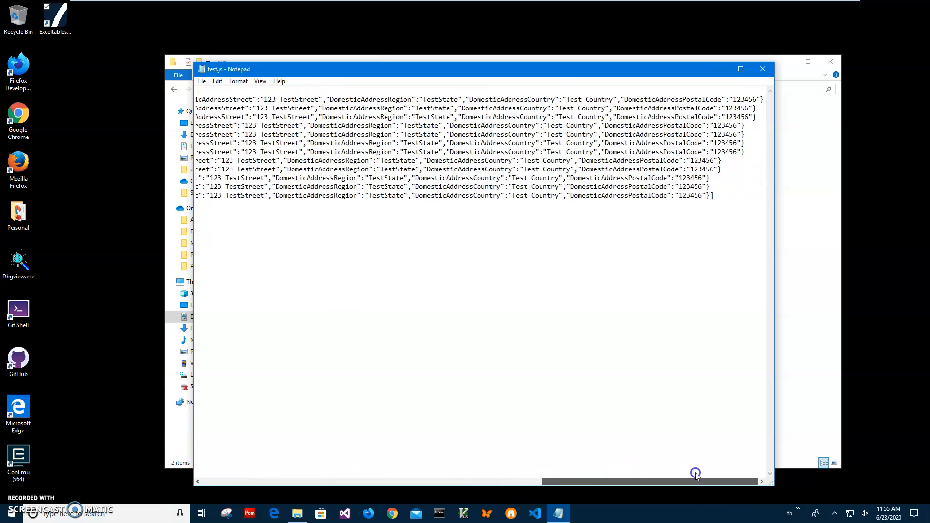
double_click(617, 197)
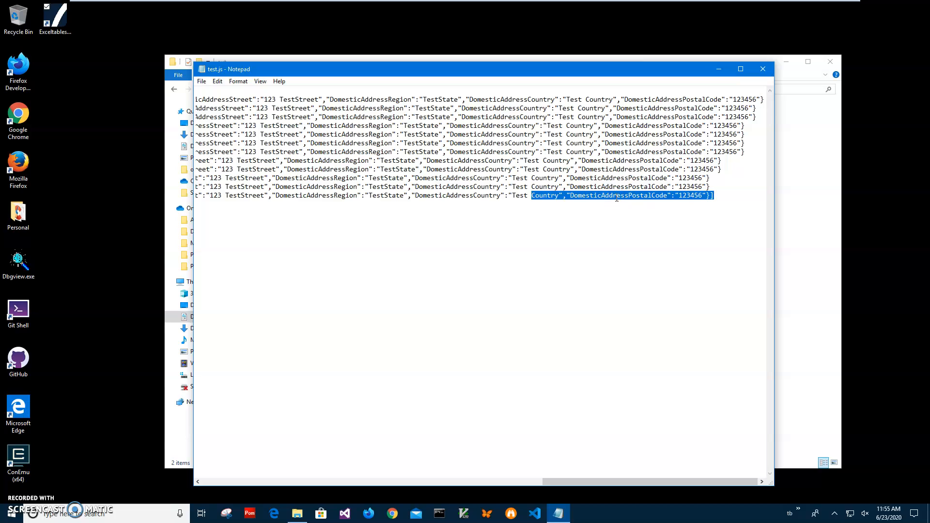
left_click(609, 171)
left_click(610, 117)
left_click(611, 99)
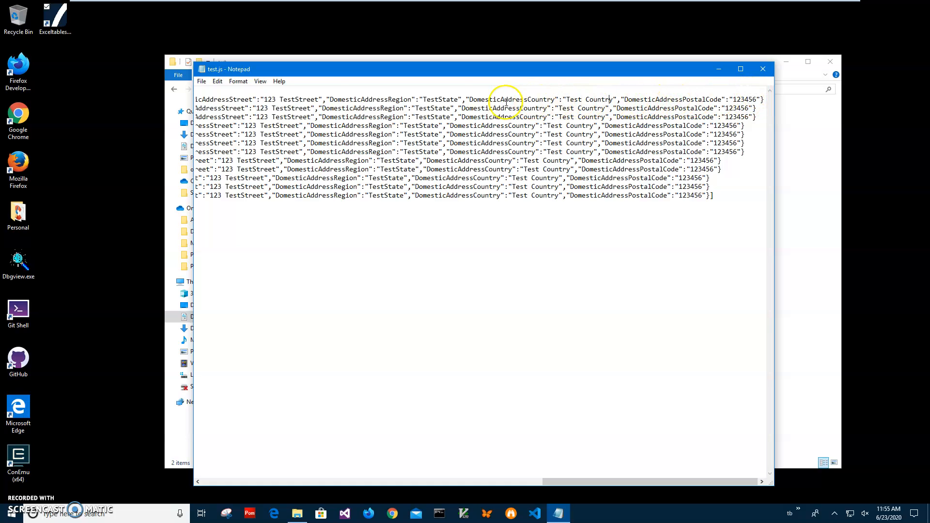
left_click_drag(597, 482, 301, 482)
double_click(229, 102)
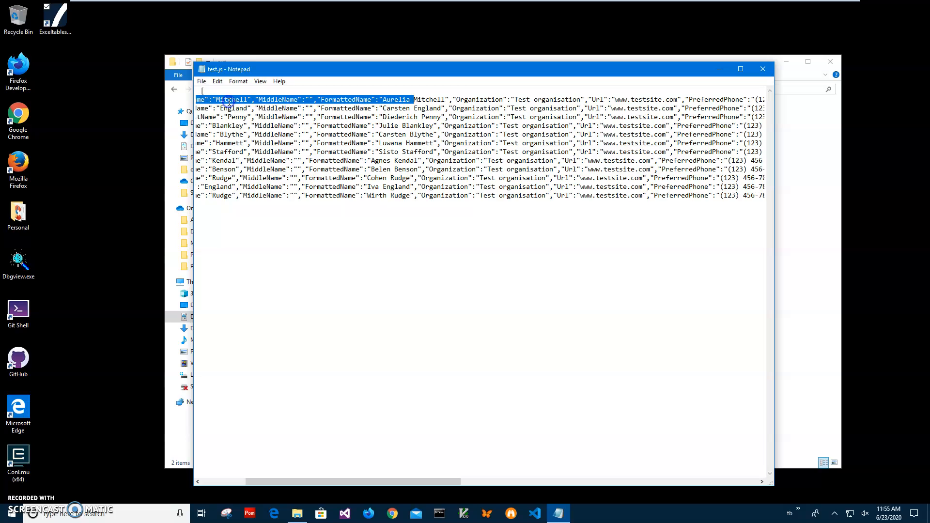
left_click(285, 100)
left_click_drag(302, 99, 255, 99)
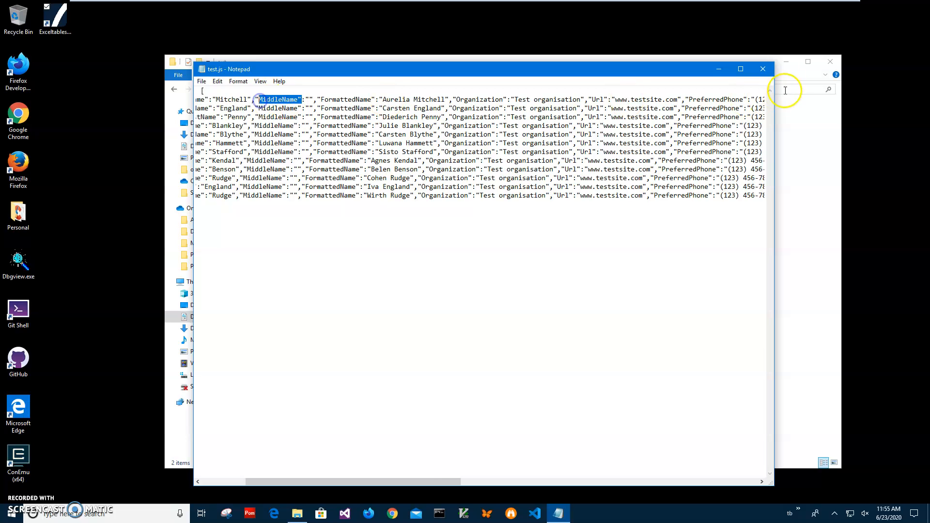
left_click(763, 69)
Step: Open test.html from the out folder in Notepad++ and decline the update download
left_click(357, 129)
right_click(359, 131)
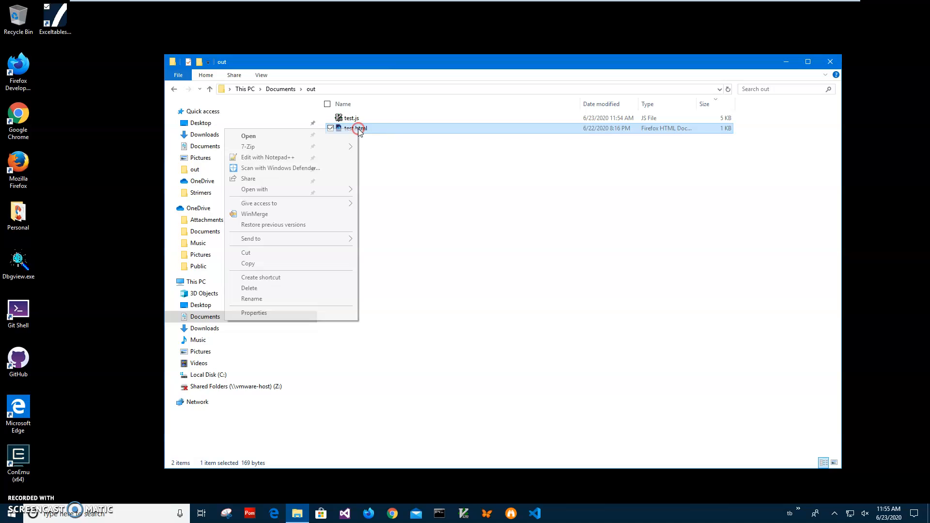
left_click(322, 161)
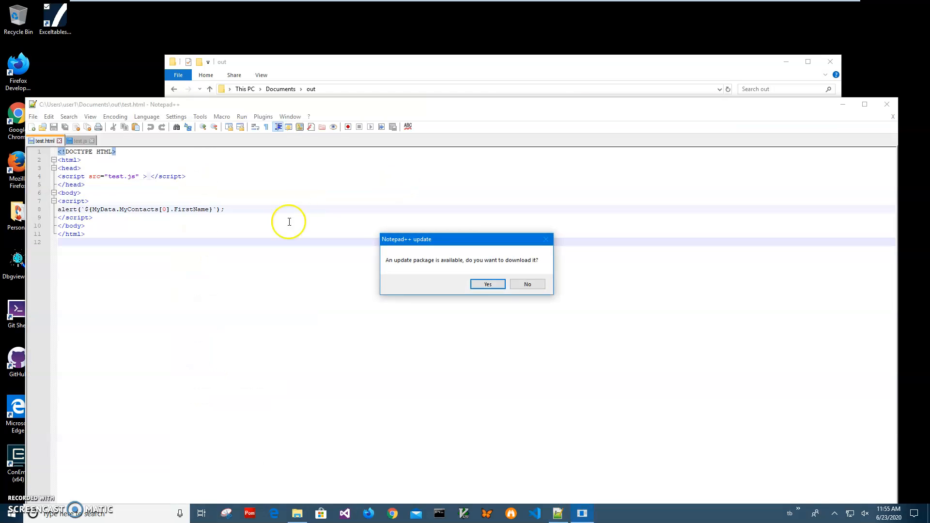
left_click(525, 283)
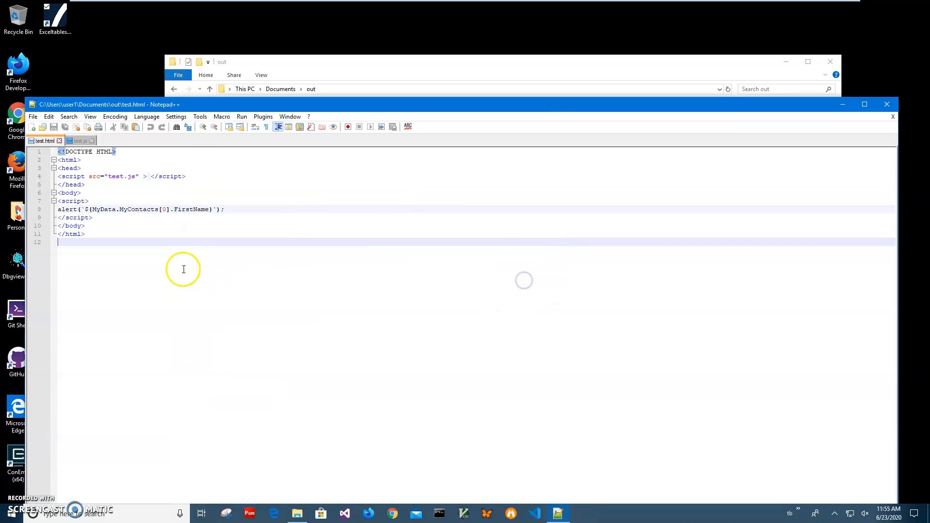
Step: Examine the test.js script reference and the MyData alert line in test.html, and close Notepad++
double_click(118, 177)
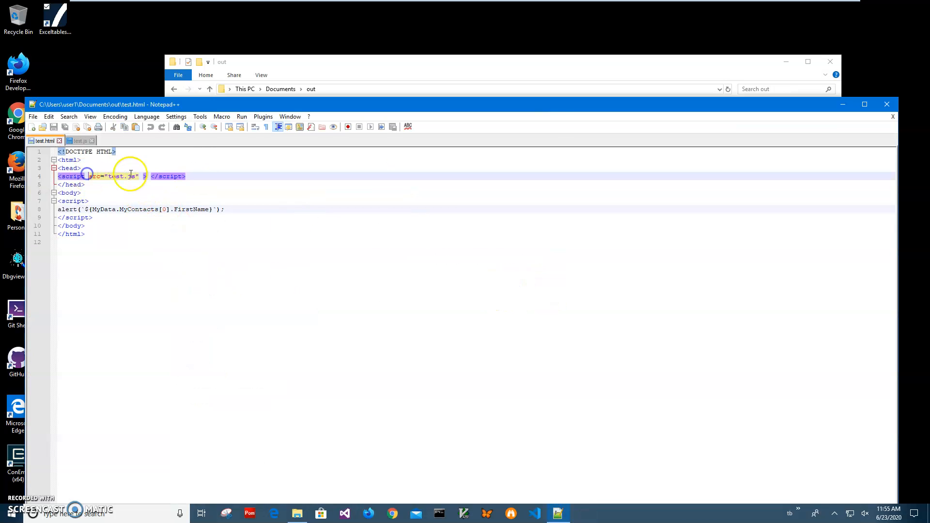
left_click(198, 176)
left_click_drag(197, 177, 63, 176)
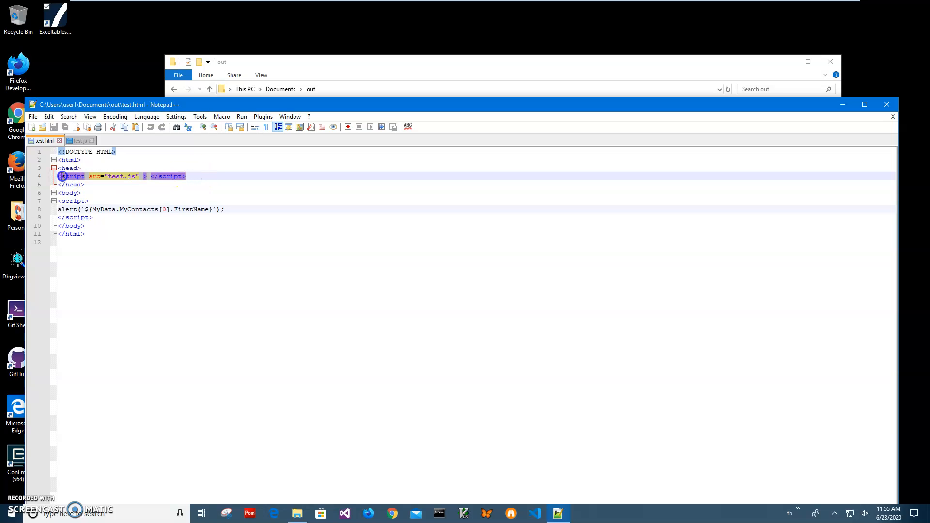
left_click(102, 210)
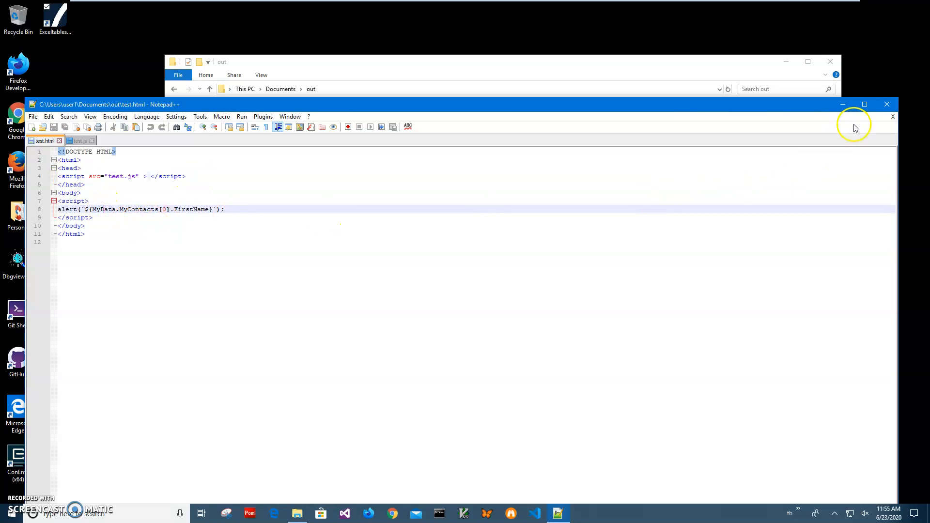
left_click(887, 104)
Step: Open test.html from the out folder in Firefox and dismiss its alert
double_click(349, 132)
left_click(367, 150)
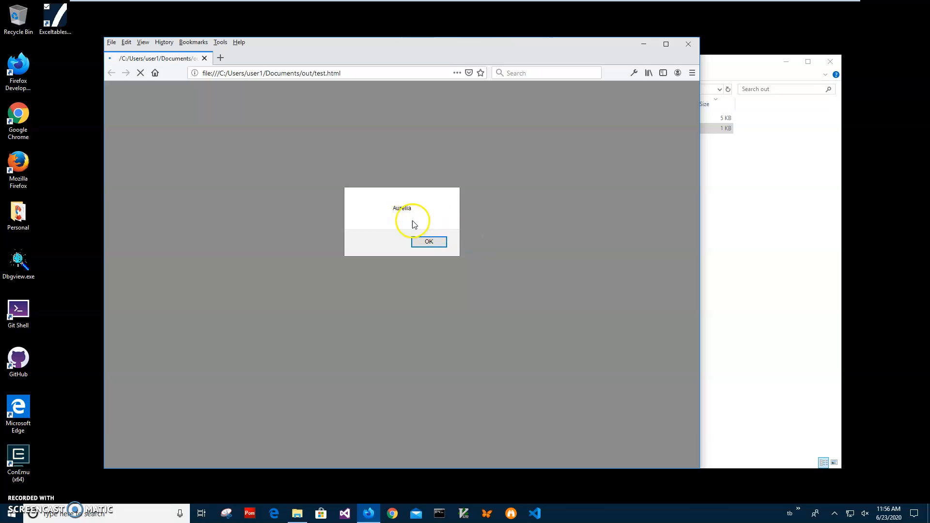
right_click(295, 248)
left_click(433, 243)
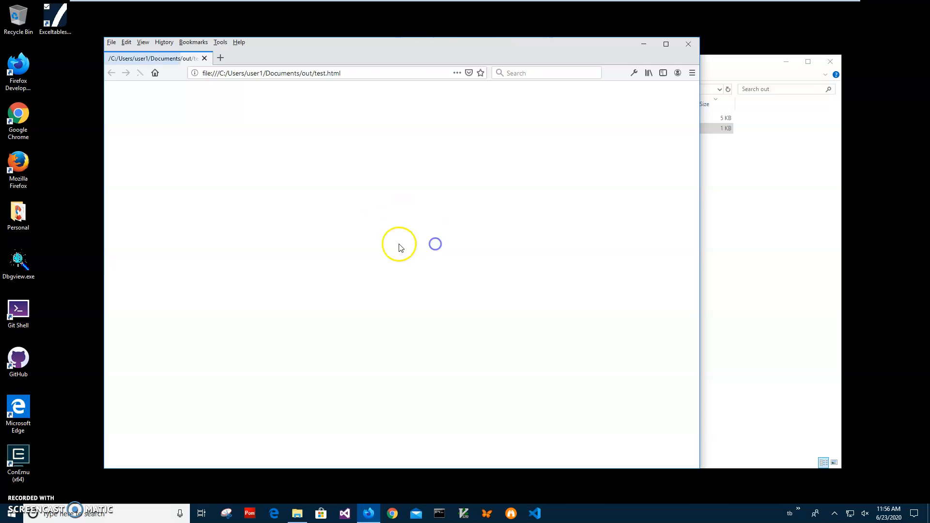
Step: Display the page source of test.html and examine the MyData.MyContacts[0].FirstName expression in the alert
right_click(362, 230)
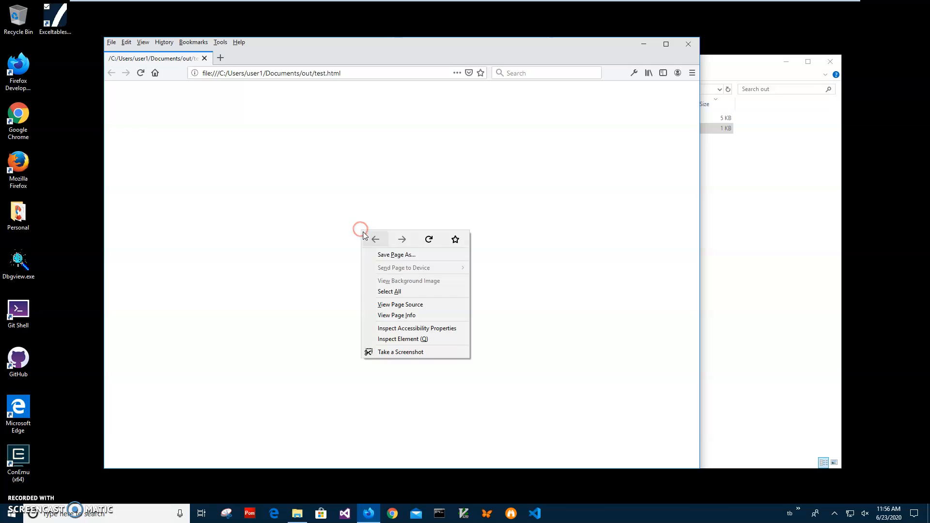
left_click(410, 306)
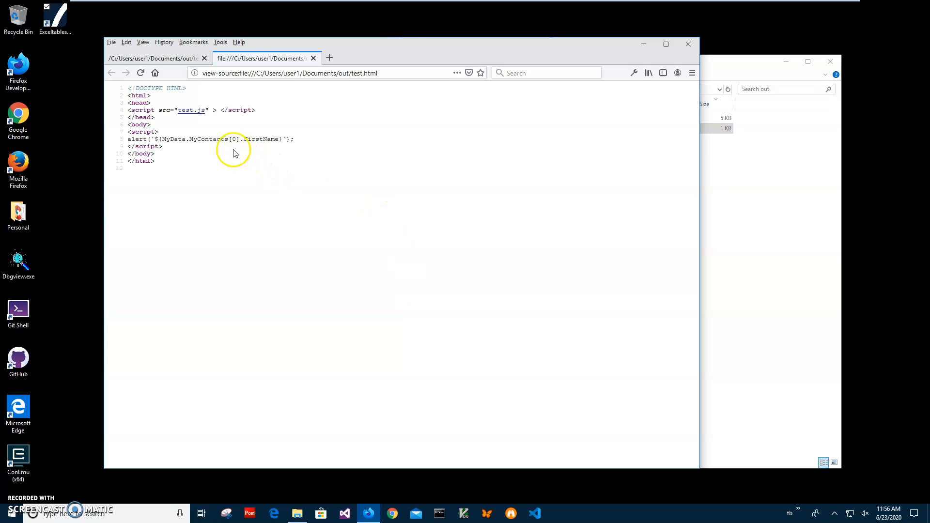
double_click(175, 139)
left_click(206, 142)
double_click(206, 141)
left_click(198, 141)
double_click(179, 139)
double_click(200, 140)
left_click(235, 140)
double_click(250, 139)
Step: Return to the test.html page, open the web console and enter the object reference "MyData." in its editor
left_click(158, 60)
left_click(257, 187)
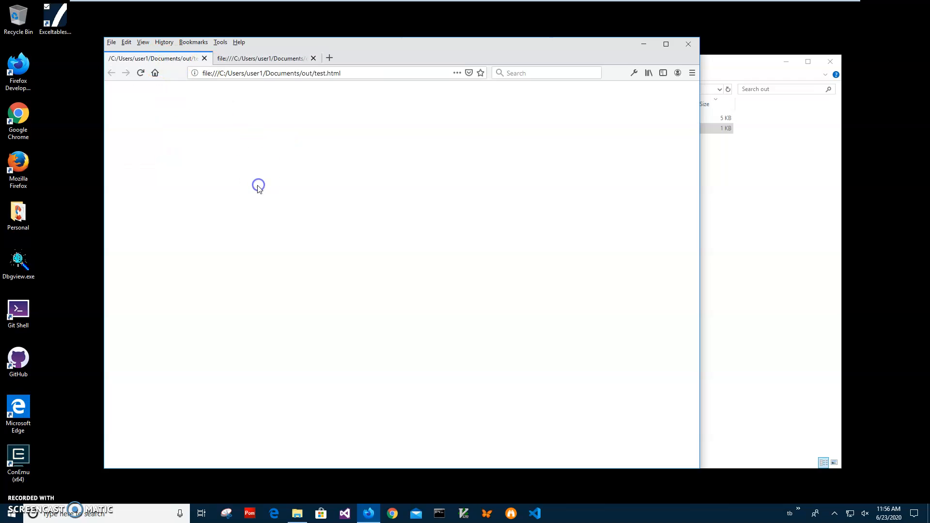
key("ctrl+shift+k")
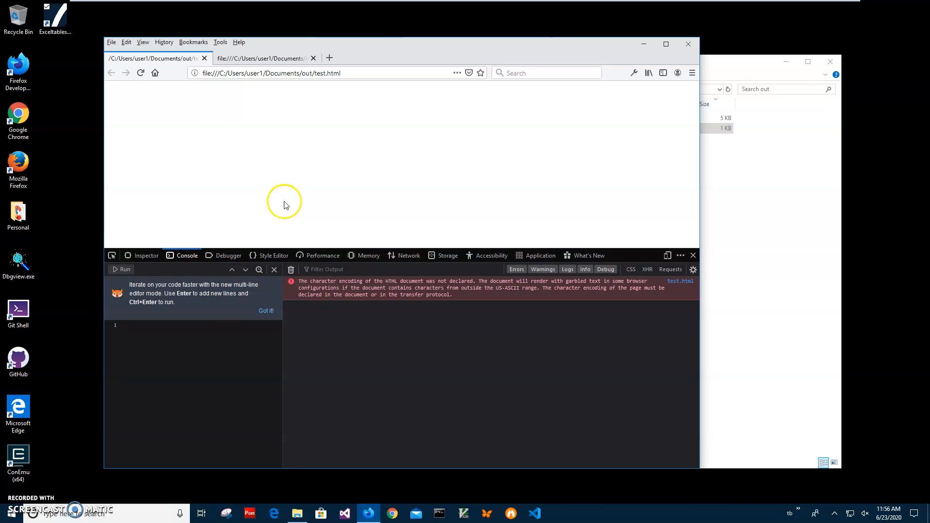
left_click(155, 339)
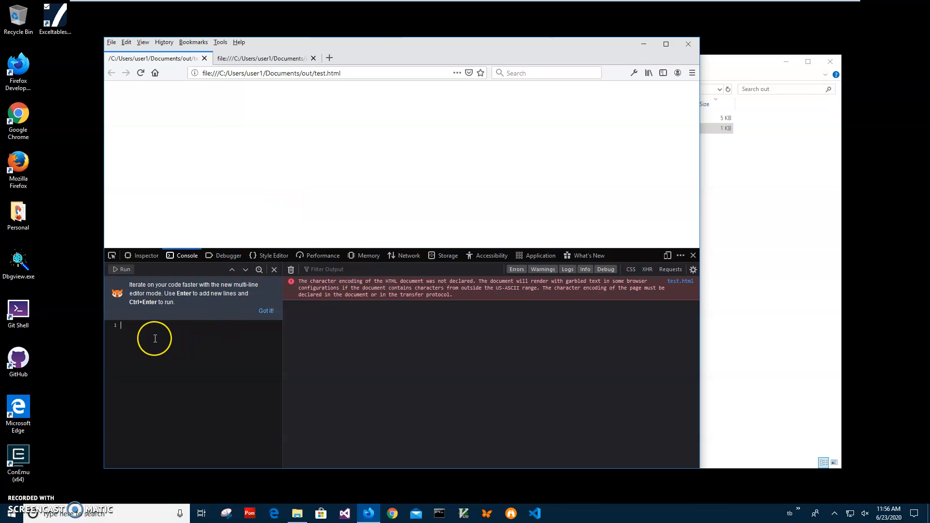
type("Myda")
key("BackSpace")
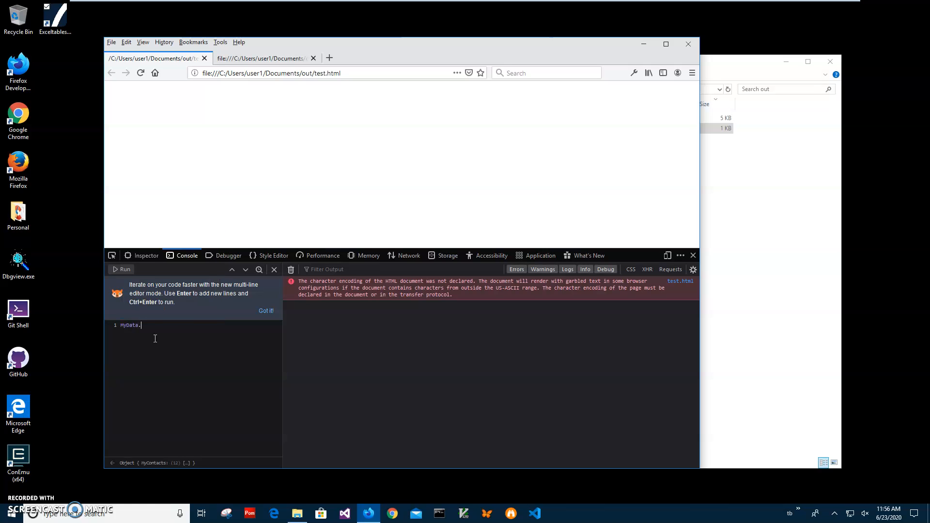
Step: Complete the MyData. reference in the console editor with the suggested MyContacts property
key("Down")
key("Down")
key("Down")
key("Down")
key("Down")
key("Down")
key("Down")
key("Down")
key("Down")
key("Down")
key("Down")
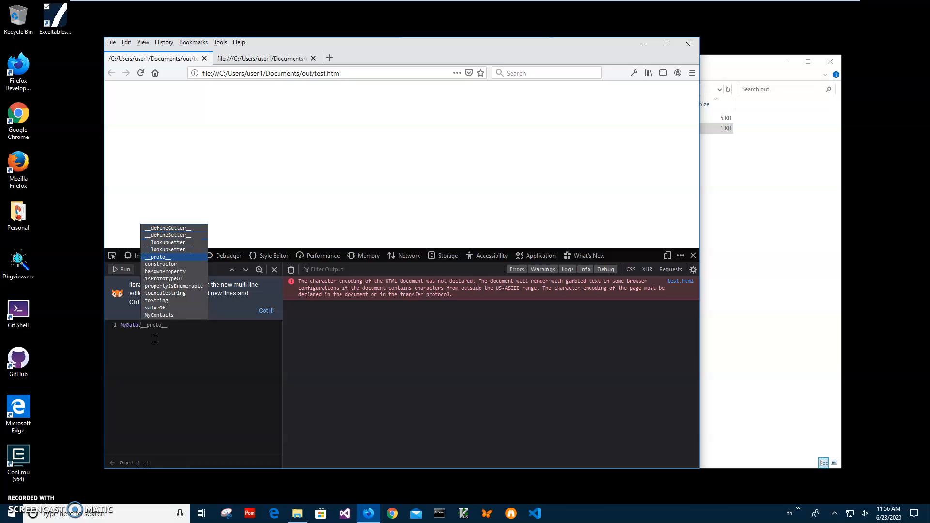
key("Tab")
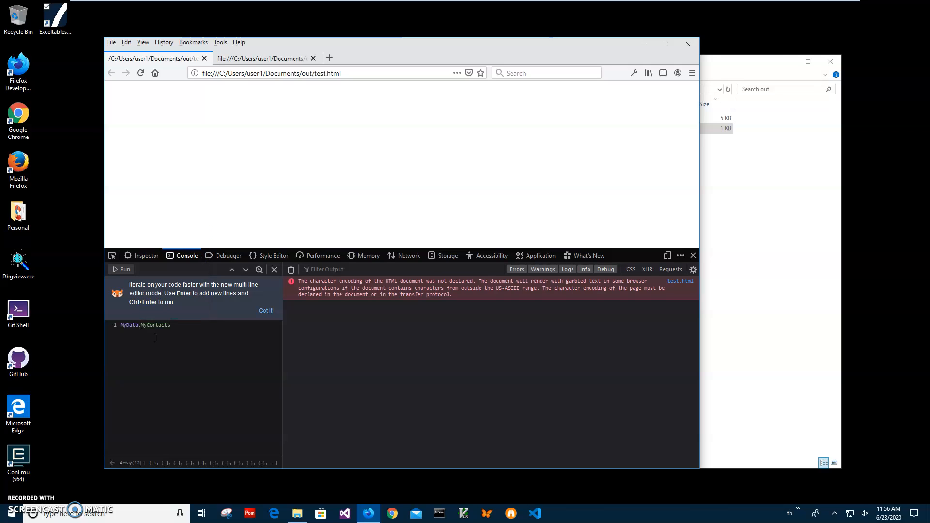
Step: Add the index [5] and a trailing dot to the MyData.MyContacts reference
type("[")
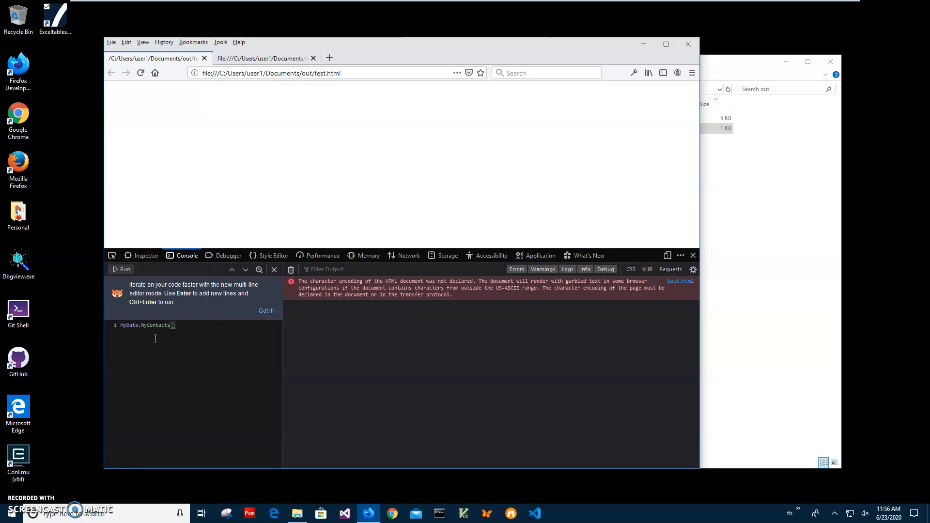
key("BackSpace")
type("[")
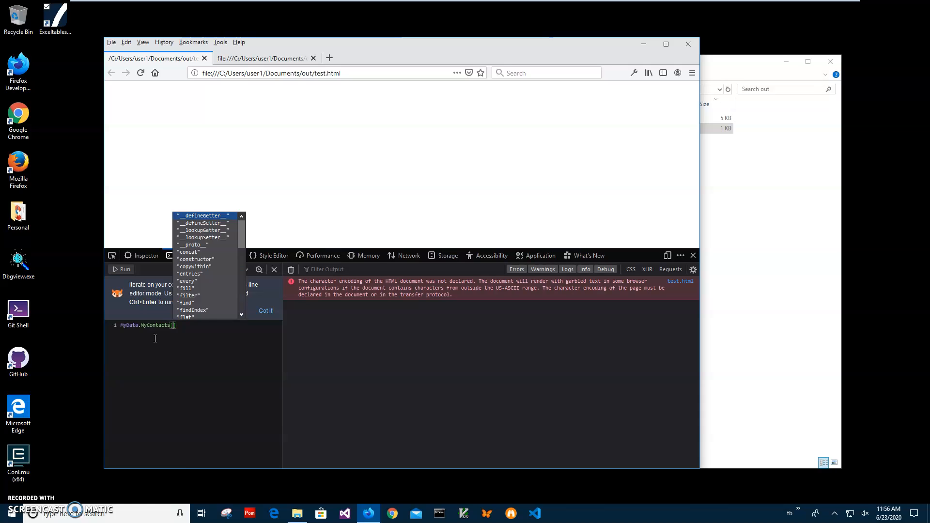
type("5")
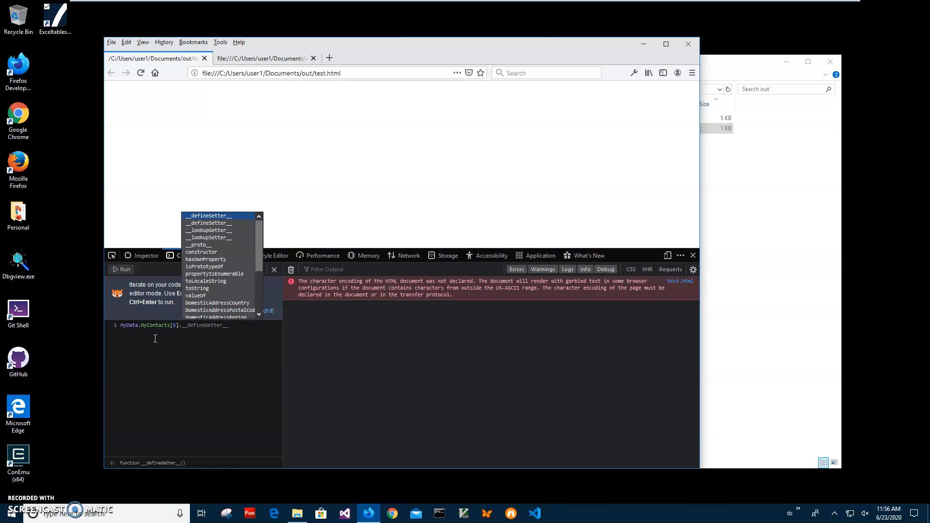
Step: Look through the suggested properties of MyData.MyContacts[5] and complete the expression with Email
key("Down")
key("Down")
key("Down")
key("Down")
key("Down")
key("Down")
key("Down")
key("Down")
key("Down")
key("Down")
key("Down")
key("Down")
key("Down")
key("Down")
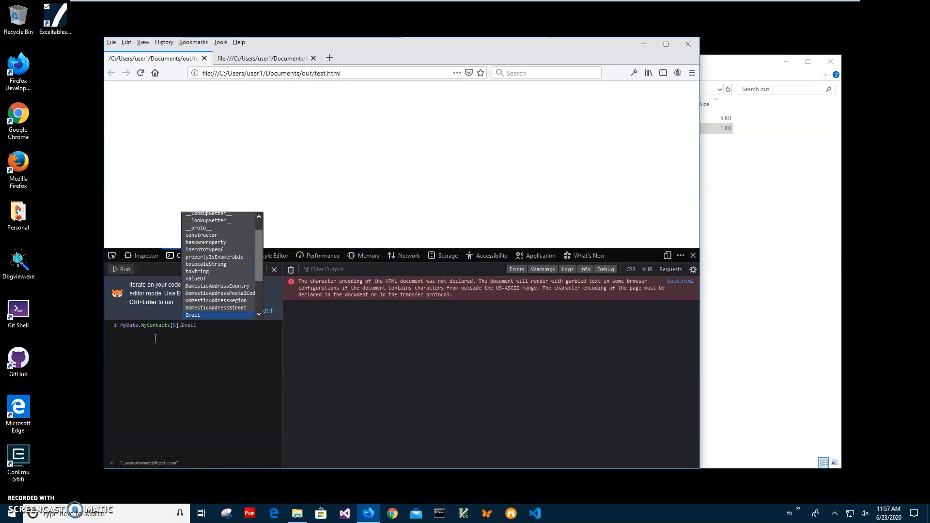
key("Down")
key("Down")
key("Up")
key("Up")
key("Up")
key("Up")
key("Down")
key("Down")
key("Down")
key("Down")
key("Up")
key("Up")
key("Up")
key("Up")
key("Up")
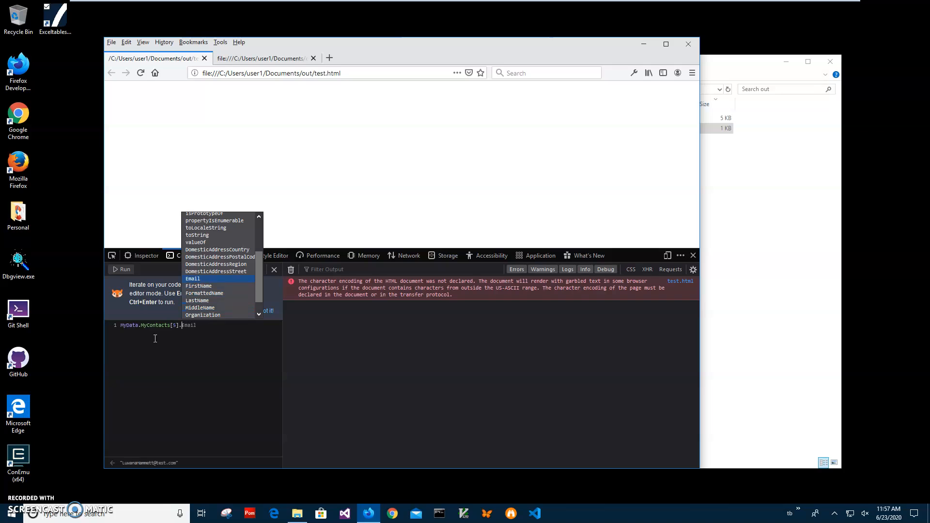
key("Tab")
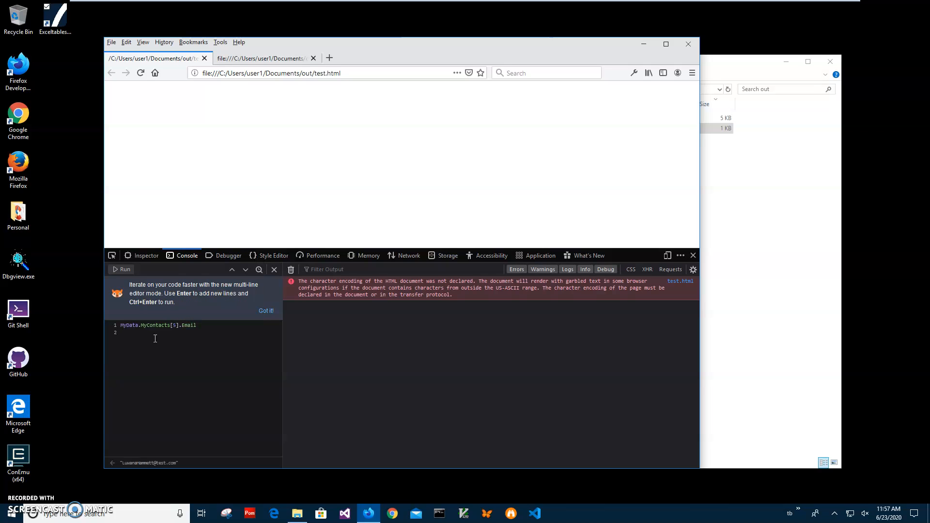
Step: Run the MyData.MyContacts[5].Email expression and highlight the returned e-mail value in the console output
left_click(119, 292)
left_click(116, 269)
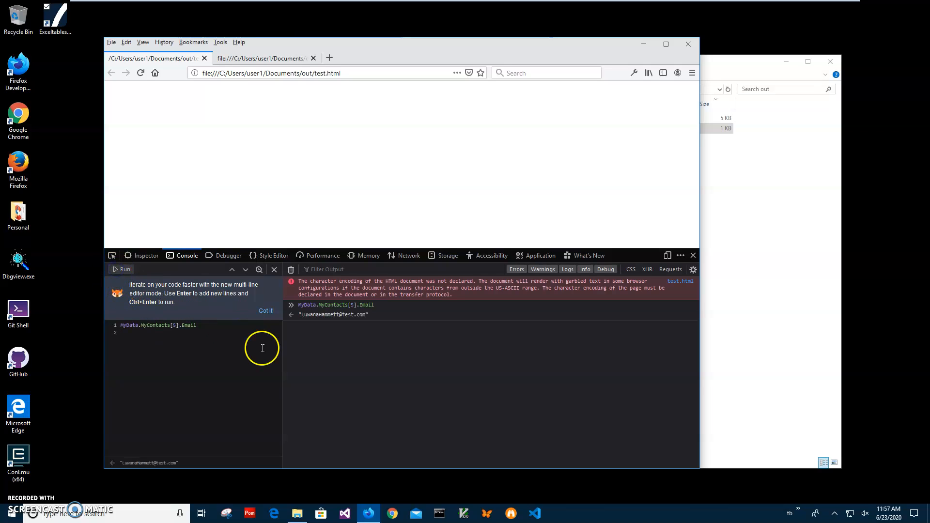
left_click_drag(302, 315, 375, 319)
left_click(150, 349)
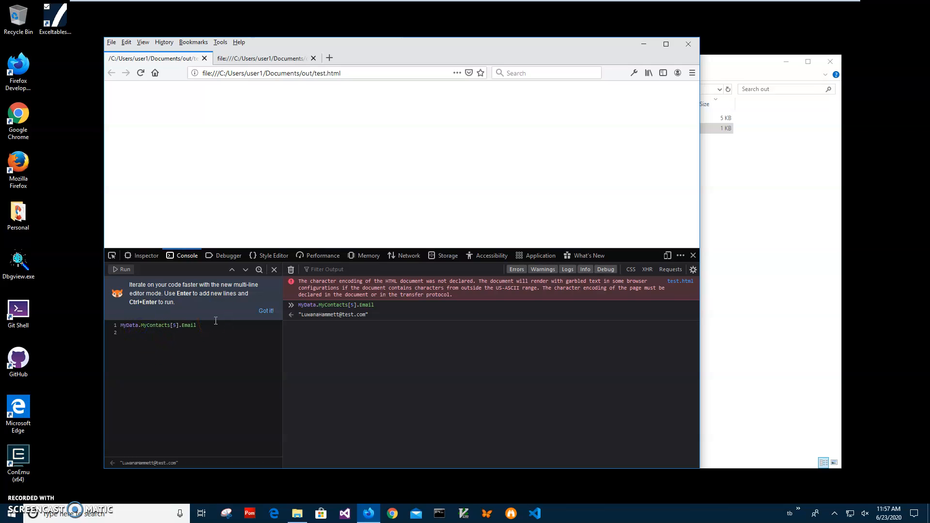
Step: Shorten the expression to MyData.MyContacts[5], run it and expand the returned contact object
key("BackSpace")
key("BackSpace")
left_click(130, 269)
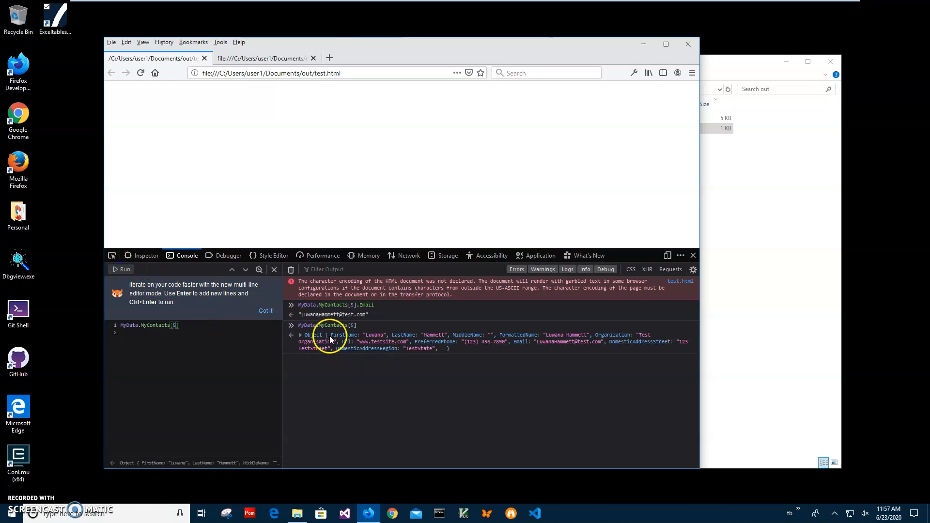
left_click(524, 342)
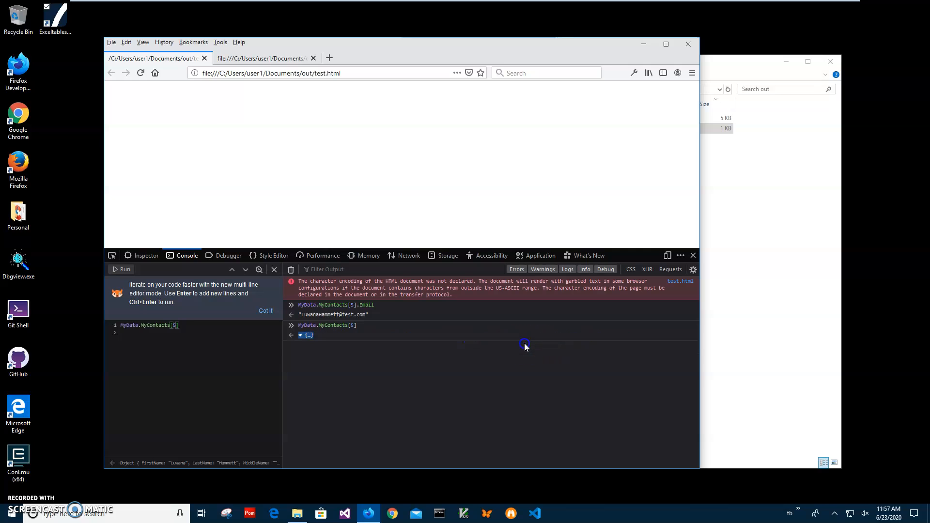